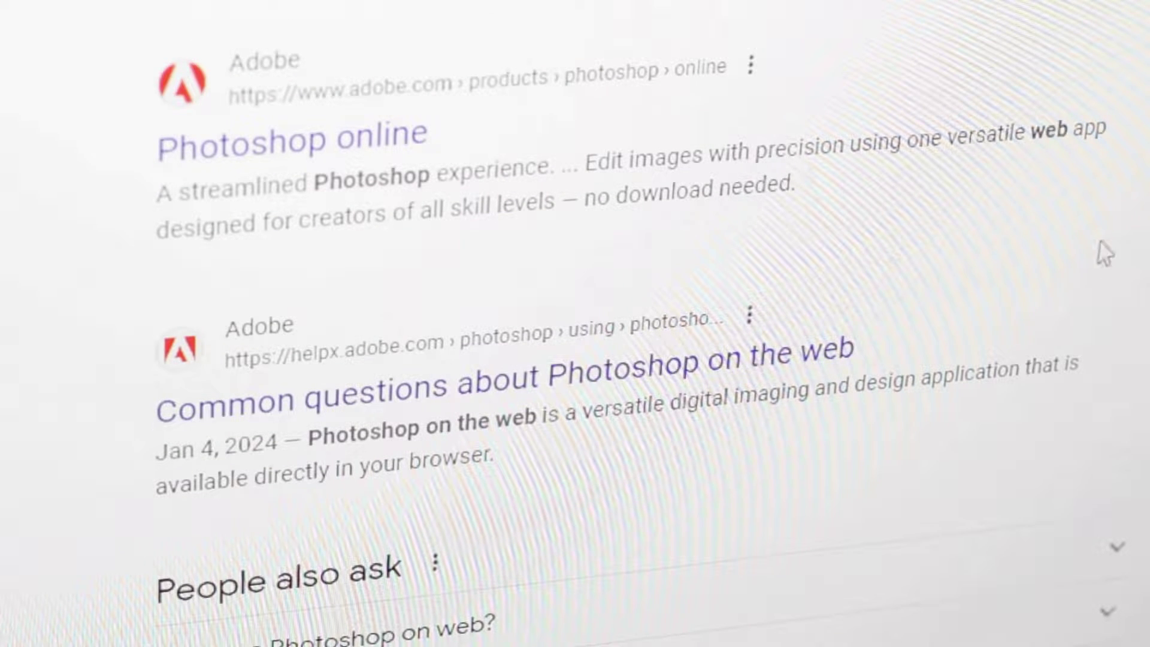
Go to photoshop.adobe.com from the Photoshop online search result.
click(311, 159)
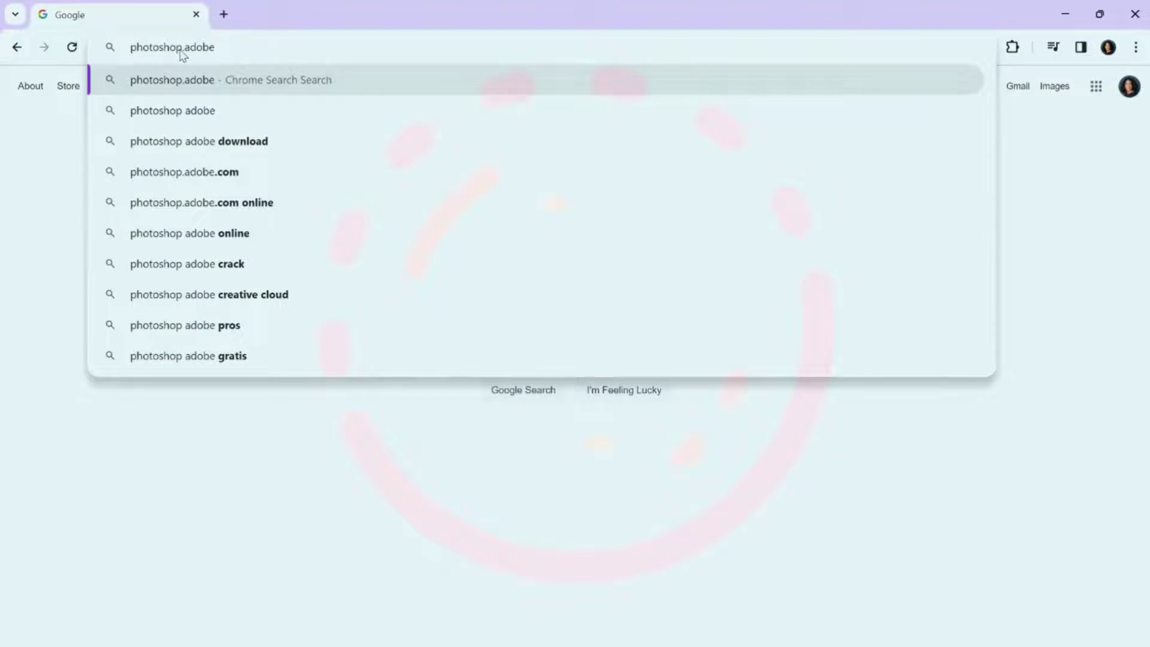
text(.com)
key(Return)
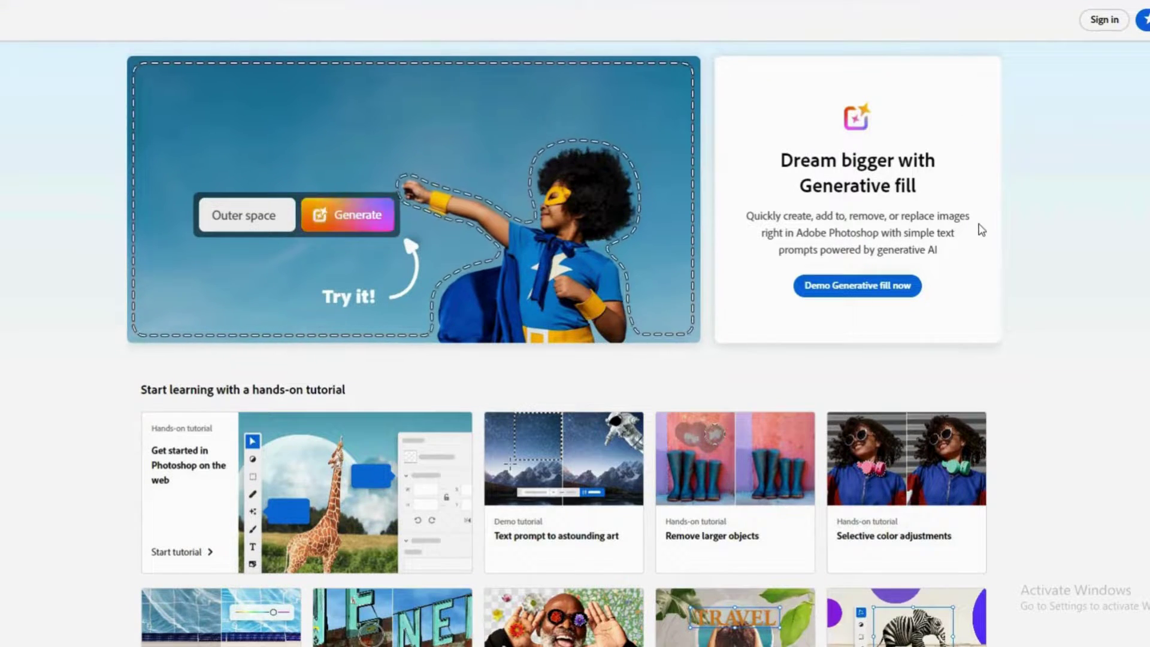
Launch the 'Get started in Photoshop on the web' hands-on tutorial from the home page.
scroll(978, 228, down, 3)
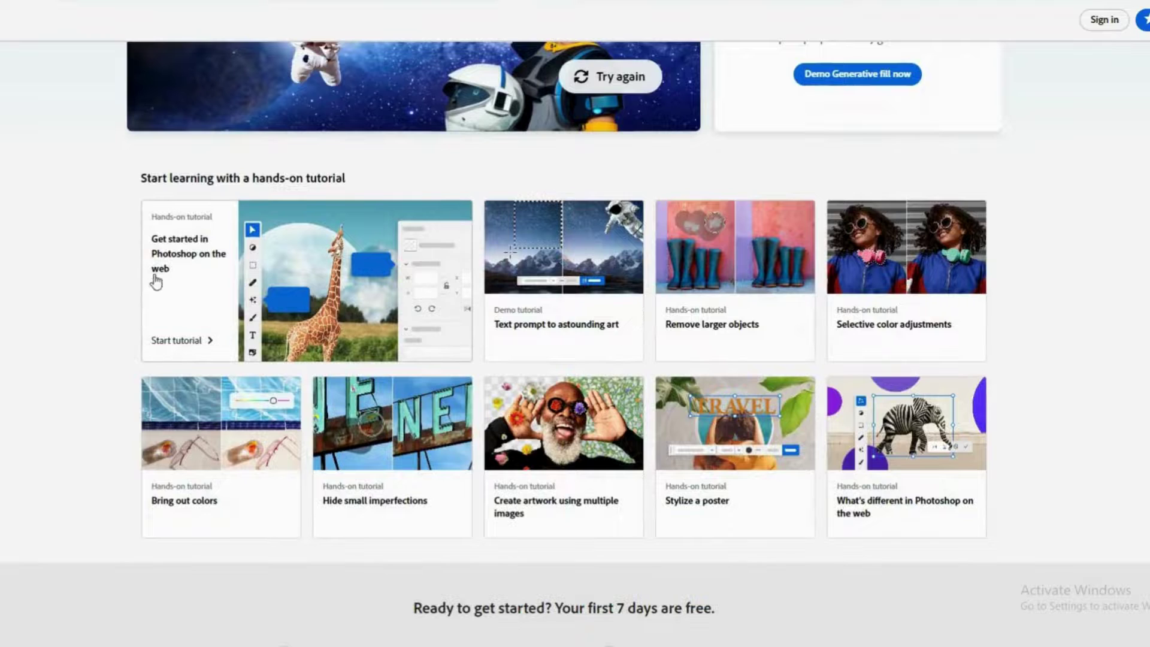
scroll(199, 368, up, 1)
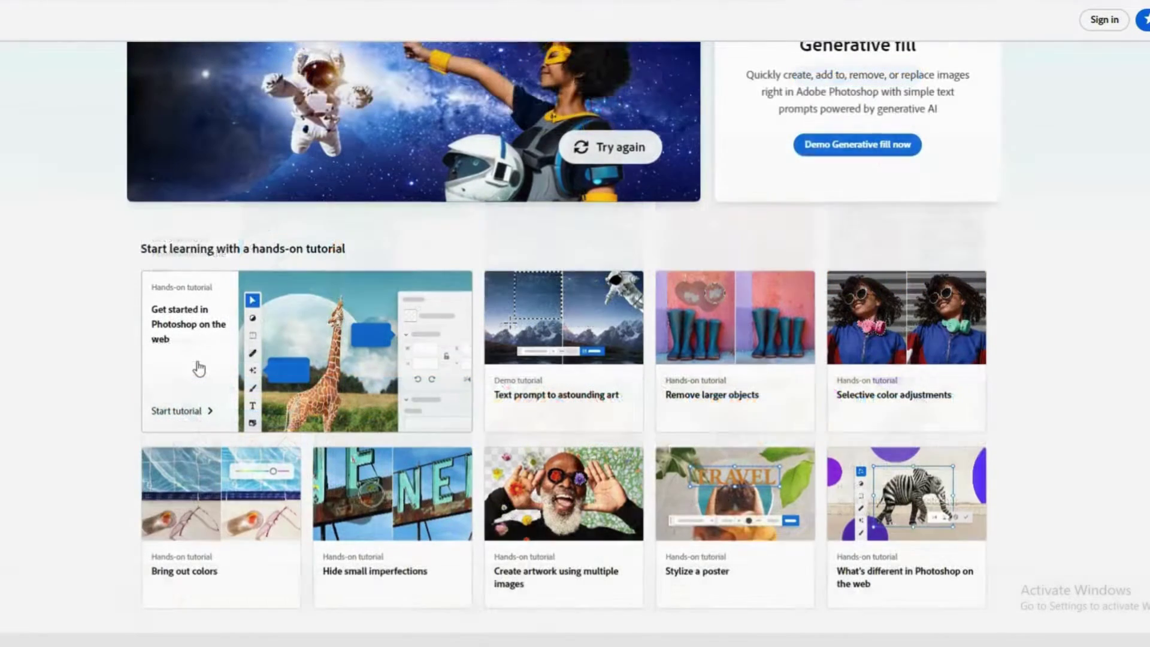
click(190, 411)
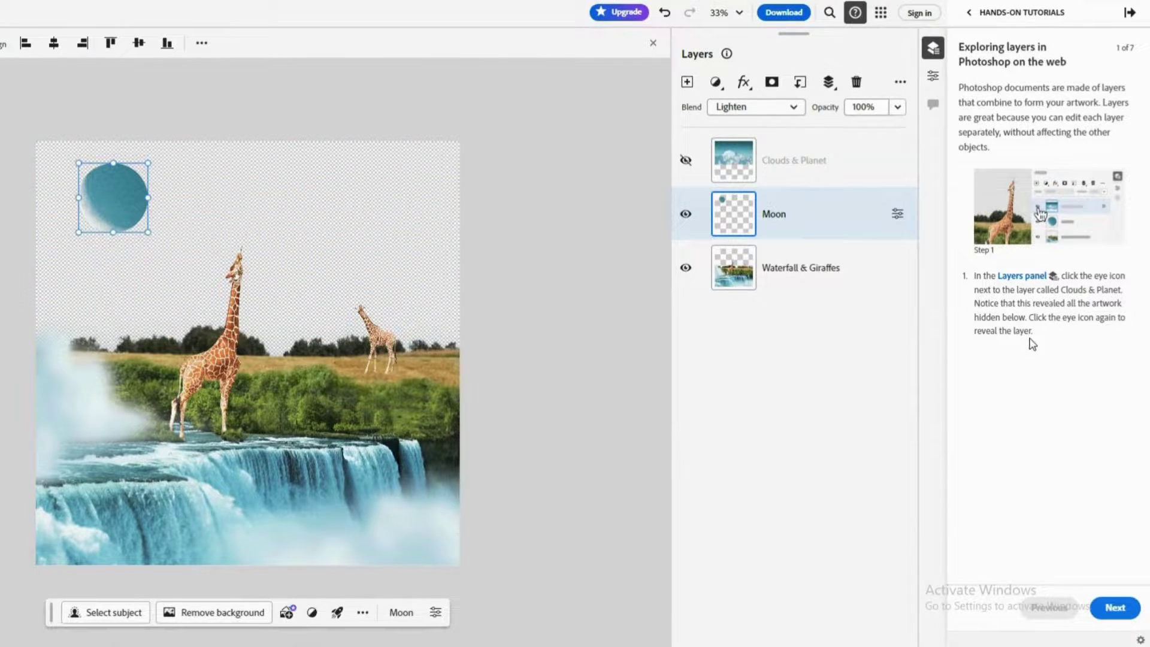
Turn the Clouds & Planet layer's visibility back on.
click(685, 160)
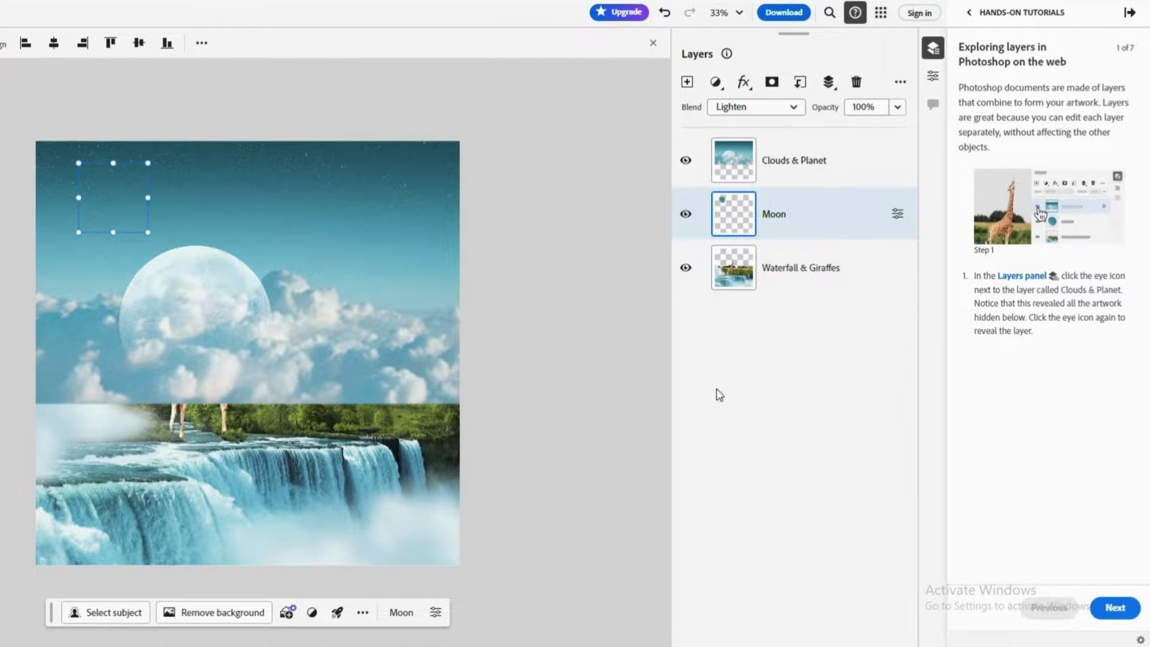
Advance to the reordering step and drag Clouds & Planet below Waterfall & Giraffes.
click(1113, 609)
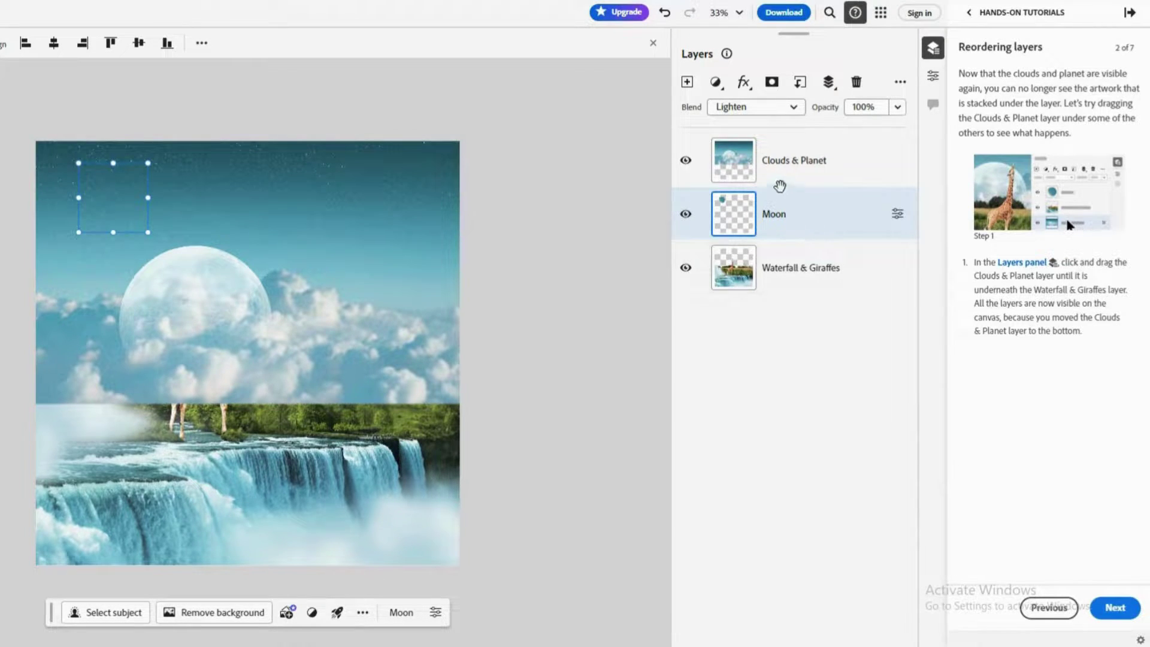
click(779, 170)
drag(780, 170, 799, 278)
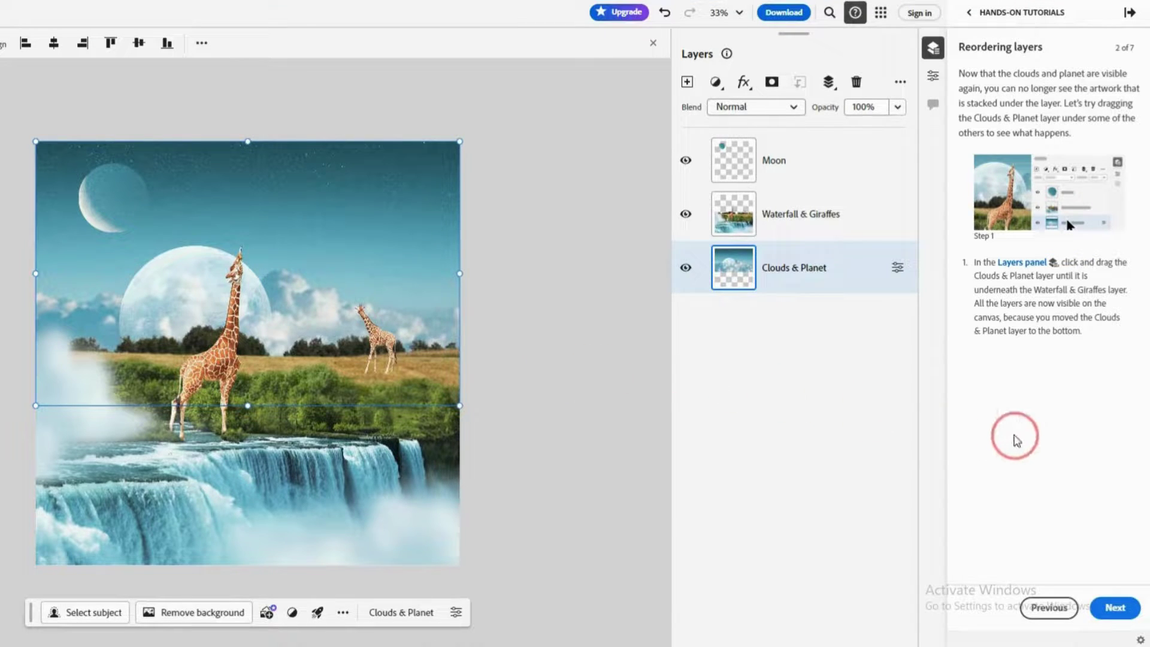
Select the Moon layer and use the Move tool to drag the moon to the upper right.
click(1115, 609)
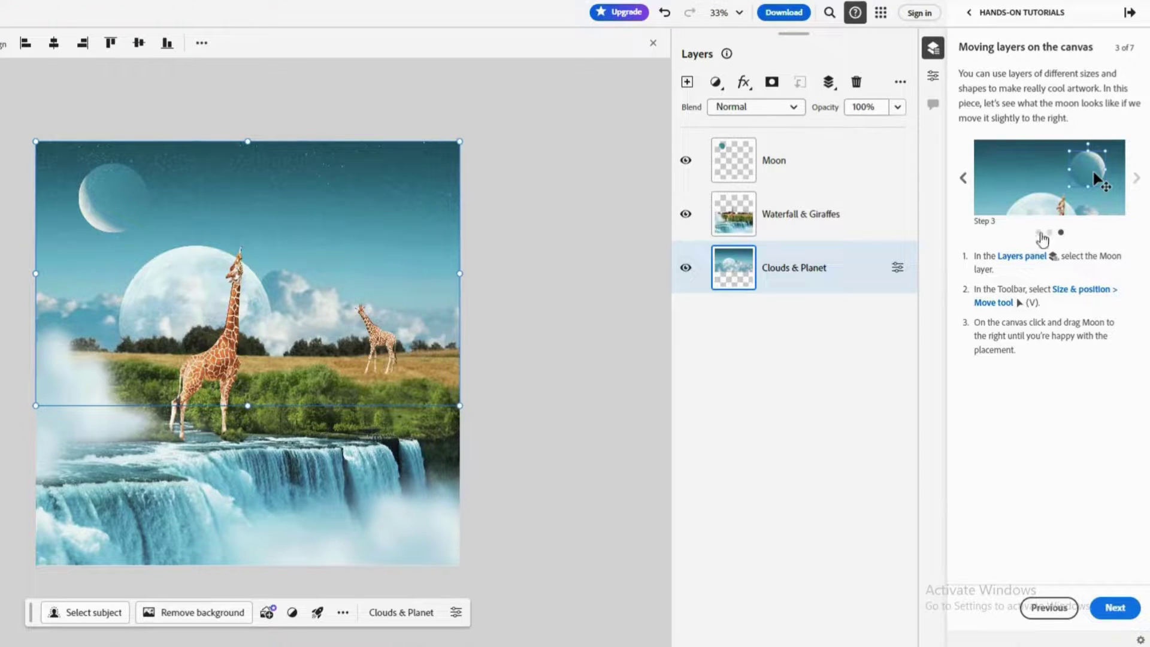
mouse_move(1033, 260)
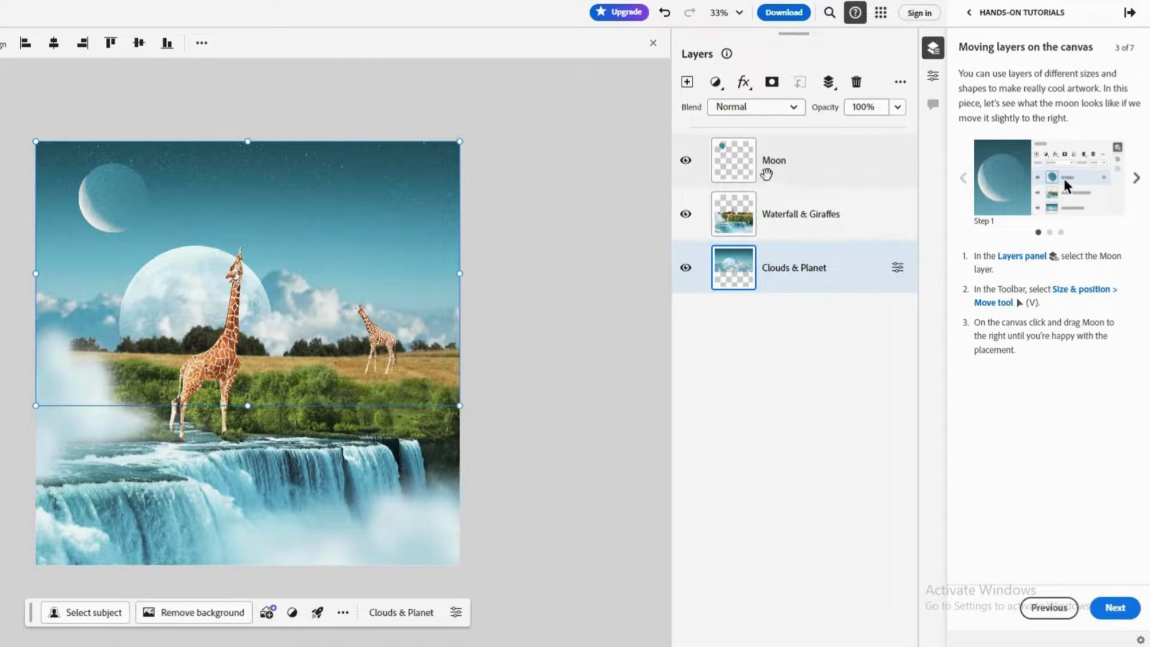
click(767, 171)
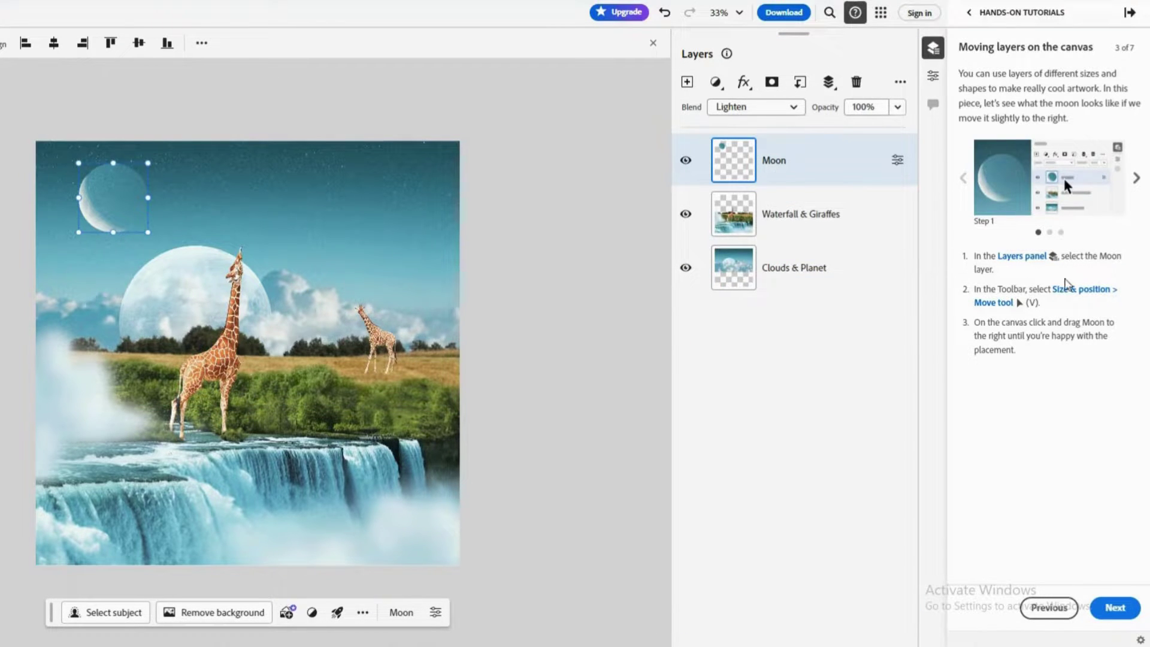
click(1072, 291)
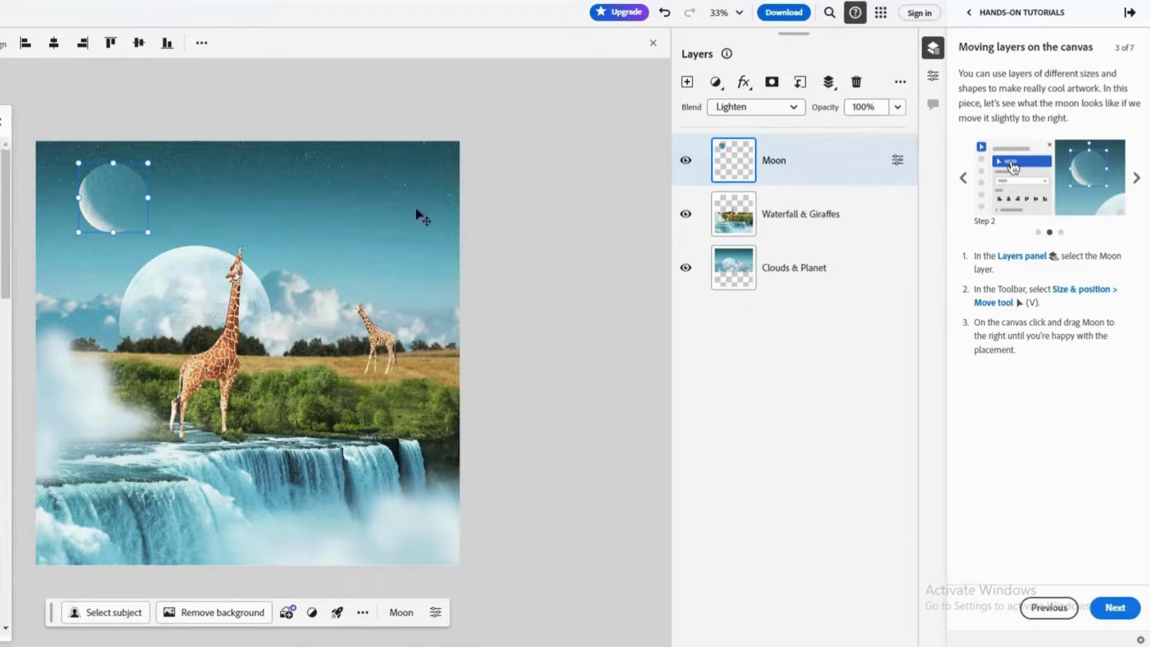
mouse_move(1030, 264)
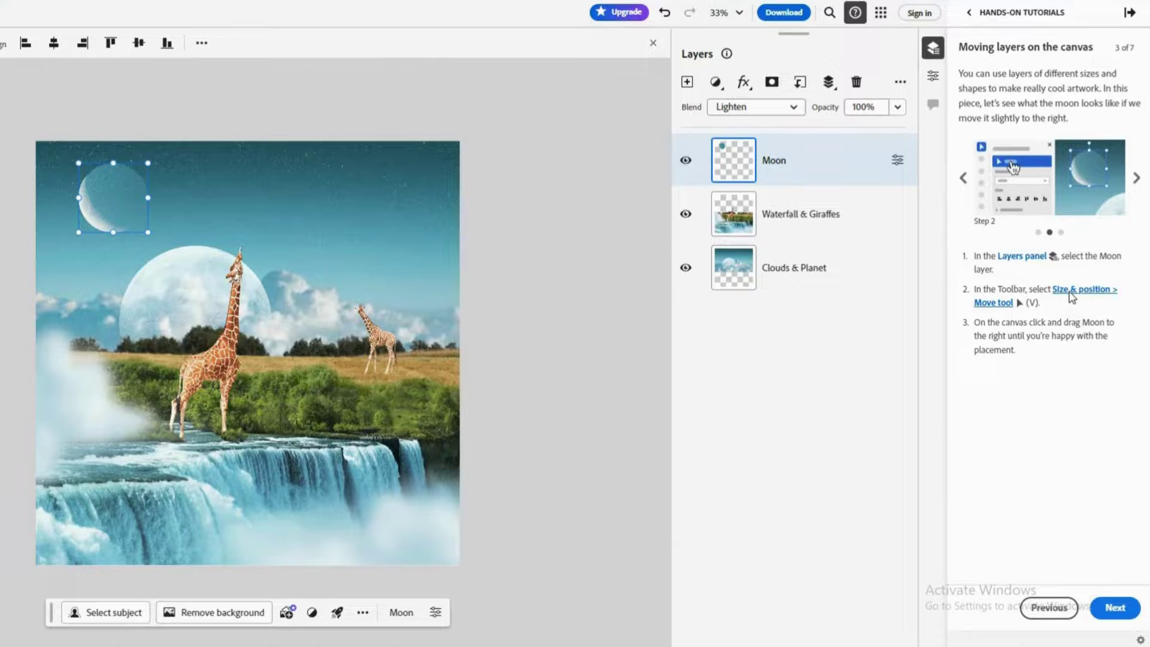
click(1071, 296)
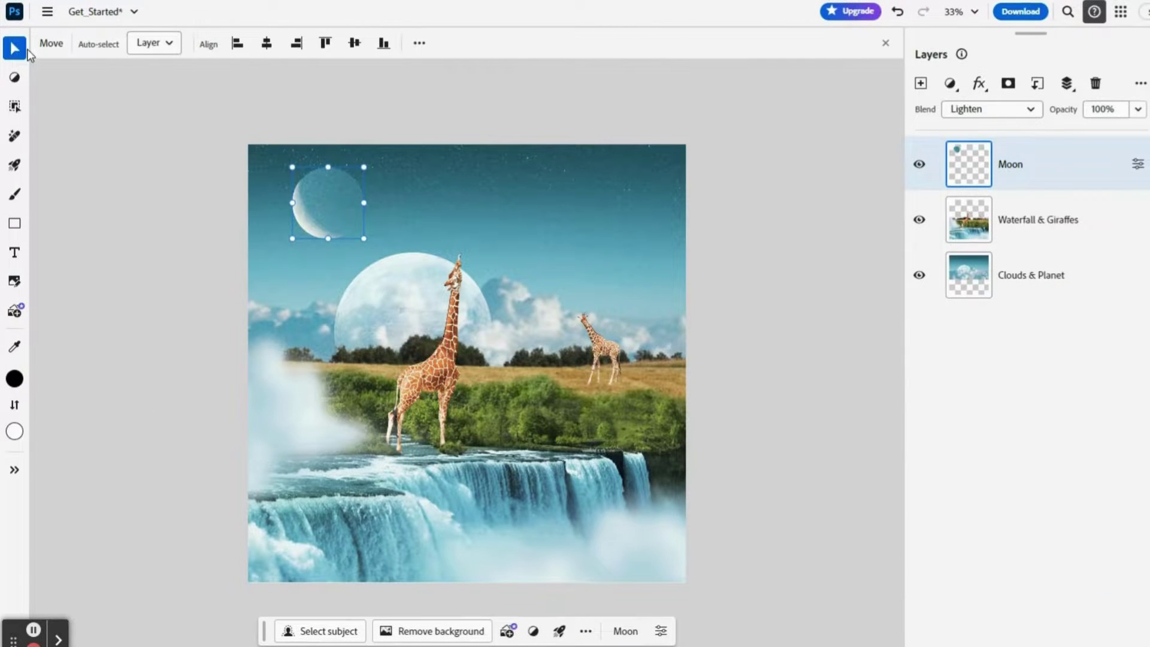
mouse_move(13, 47)
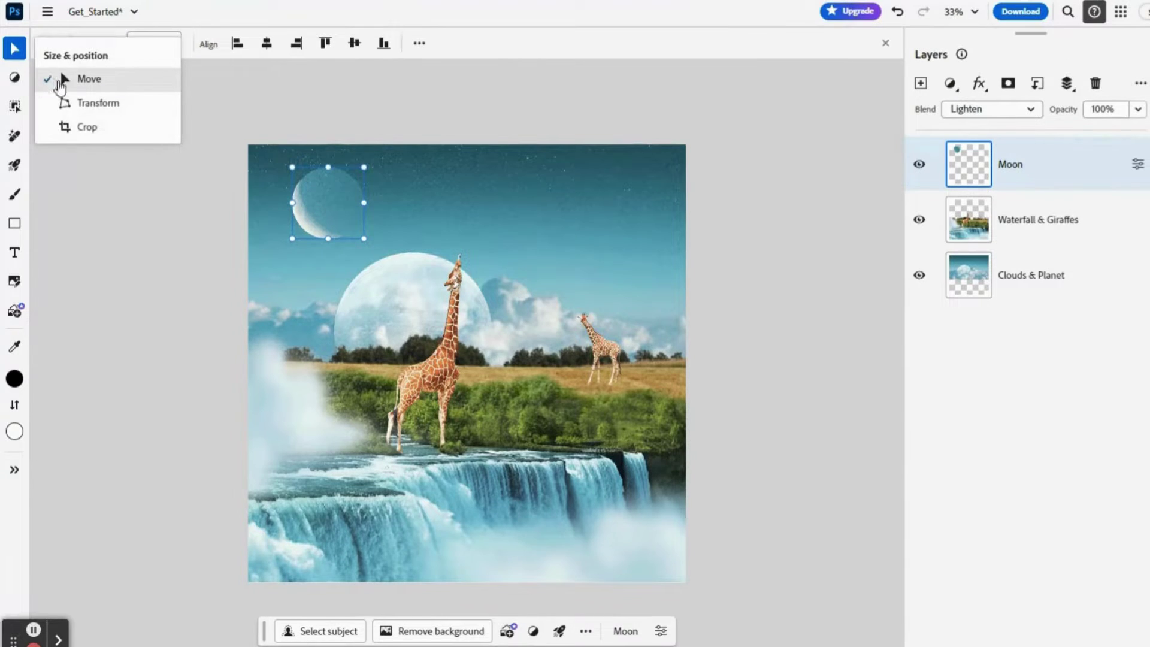
click(62, 78)
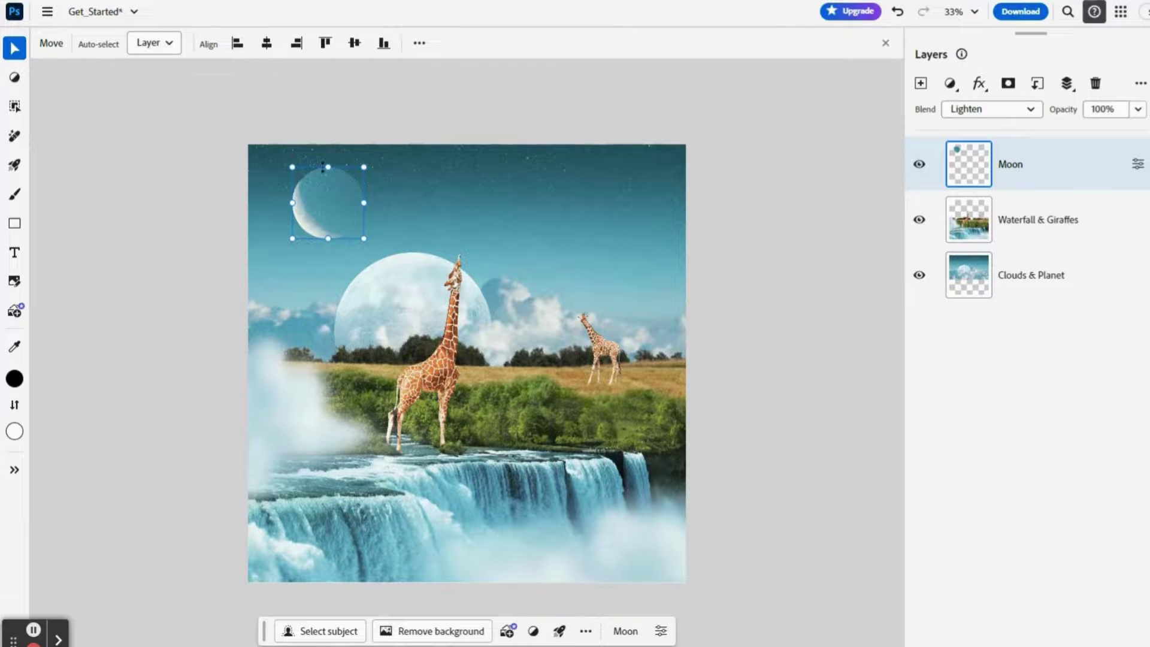
drag(324, 206, 337, 207)
drag(428, 206, 591, 206)
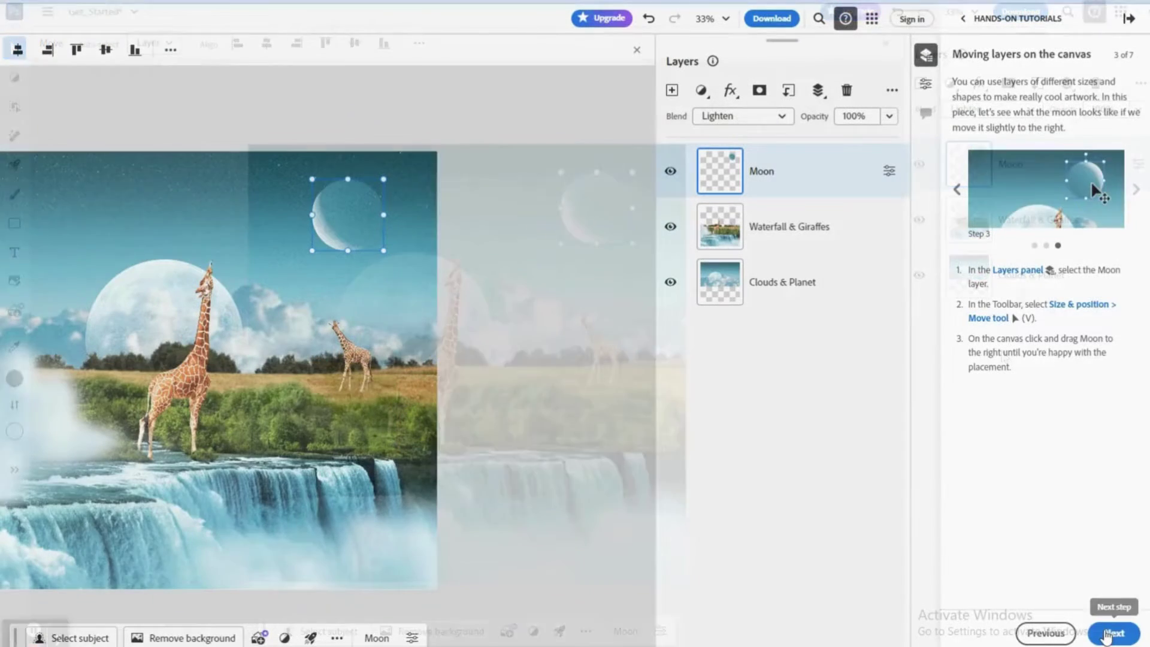
Rotate the moon 180° with two 90° clockwise turns in Transform and commit.
click(1112, 630)
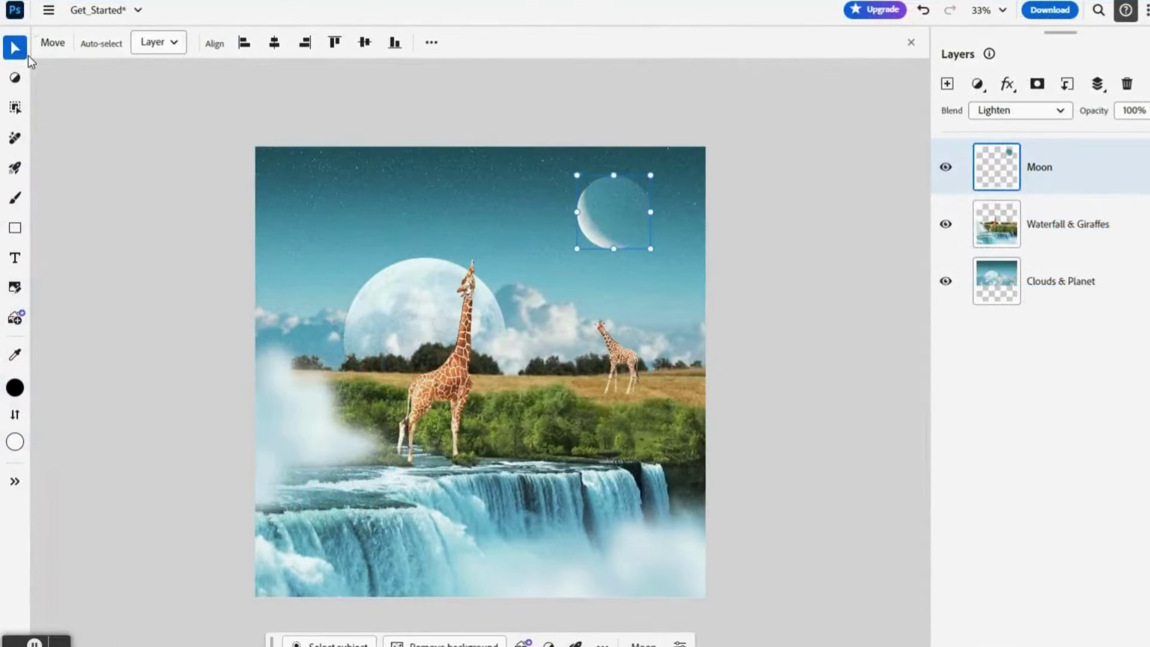
click(0, 67)
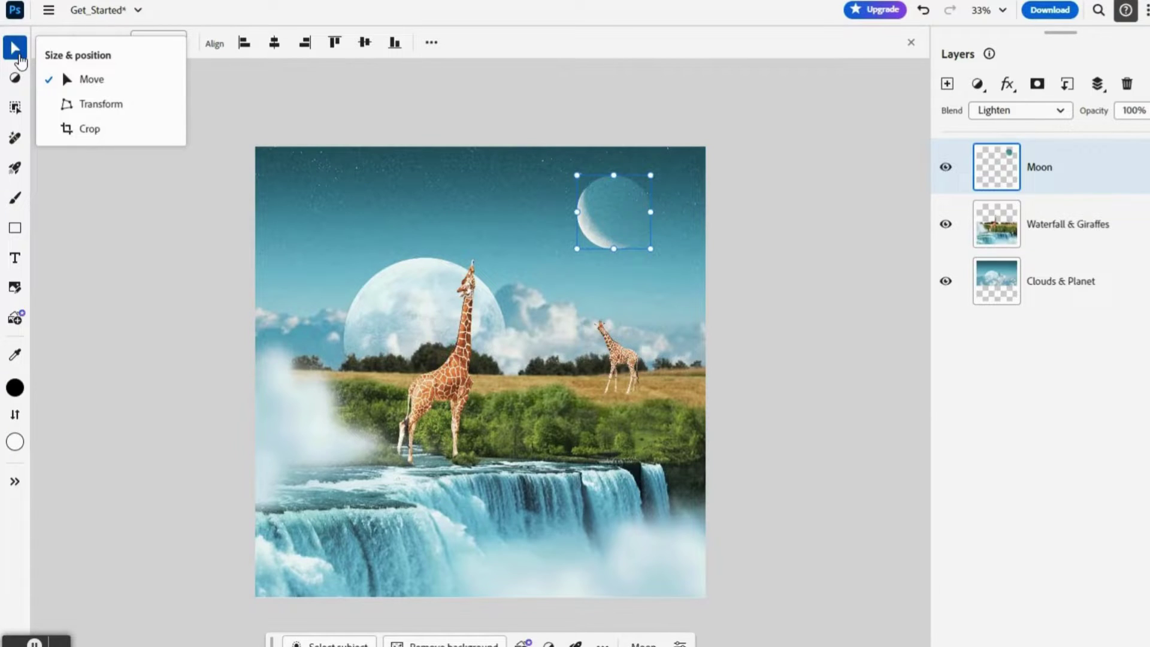
click(85, 106)
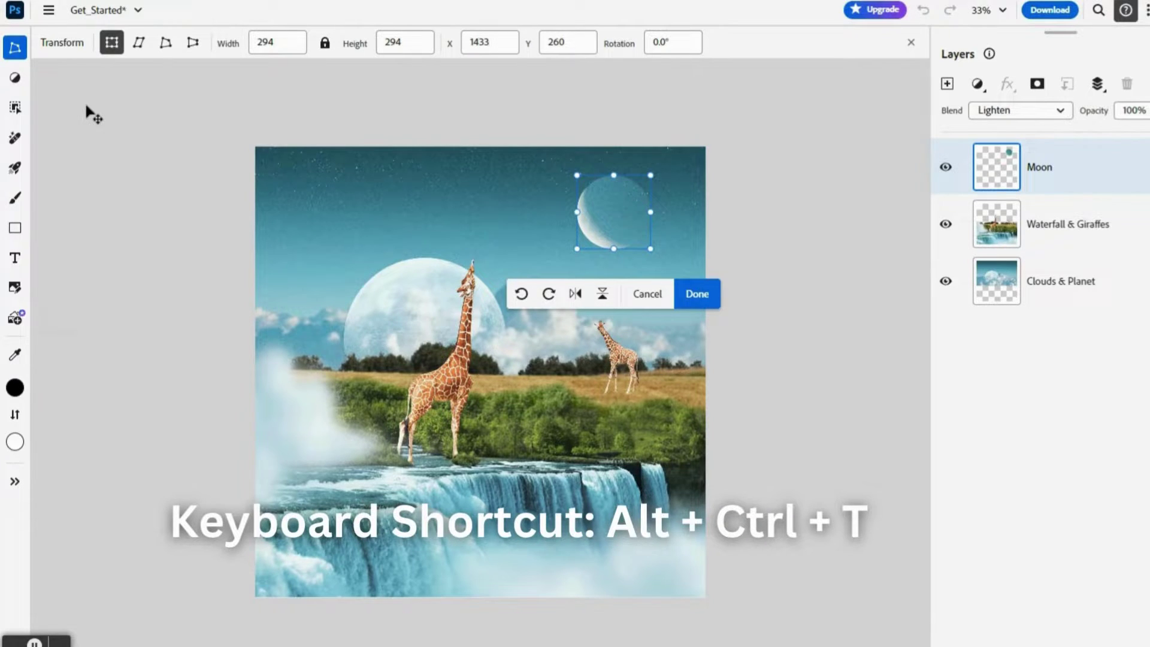
click(548, 305)
click(548, 304)
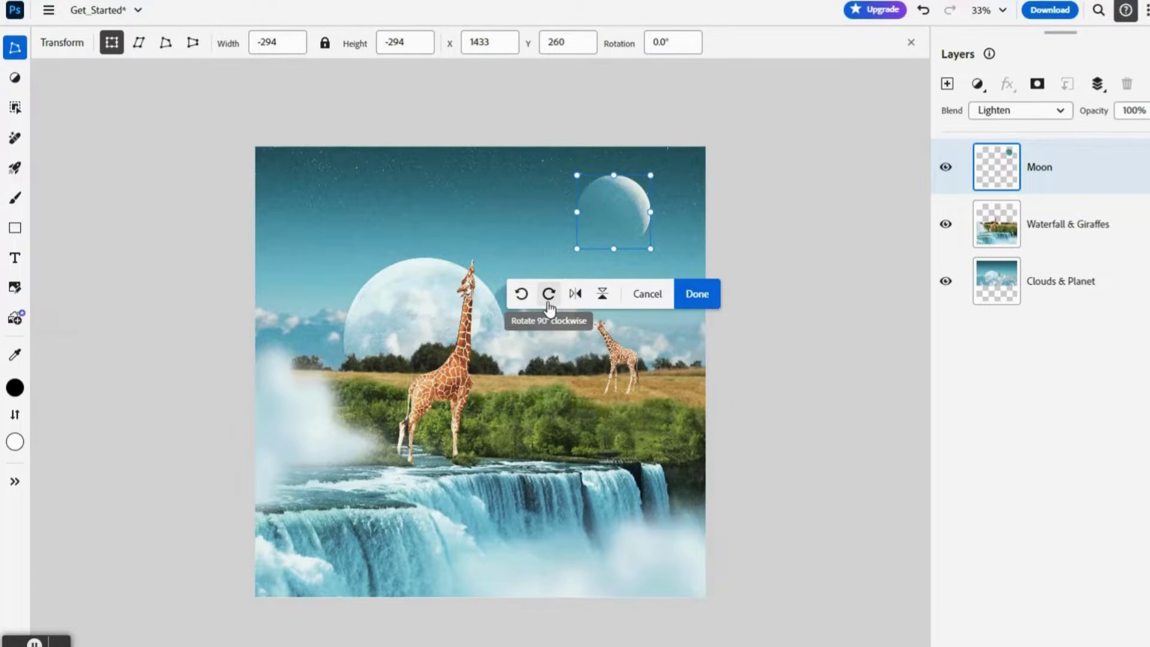
click(695, 299)
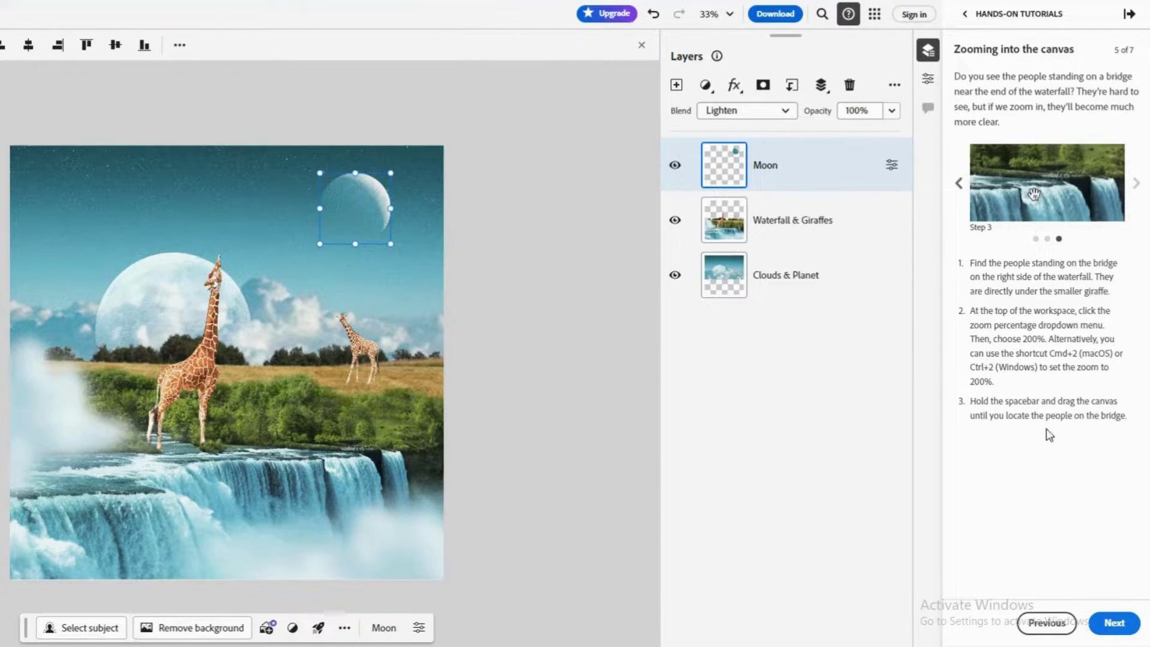
Zoom to 200%, pan to the bridge with people, and advance the tutorial.
click(728, 19)
click(765, 127)
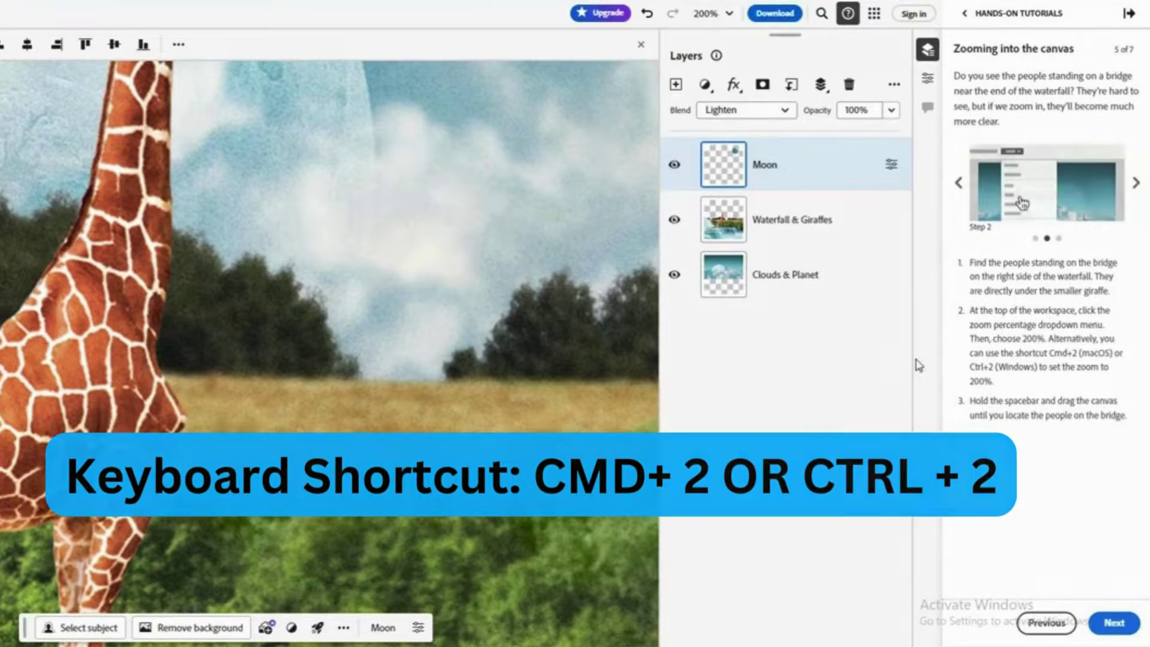
drag(296, 492, 285, 80)
drag(457, 416, 266, 337)
drag(496, 424, 287, 436)
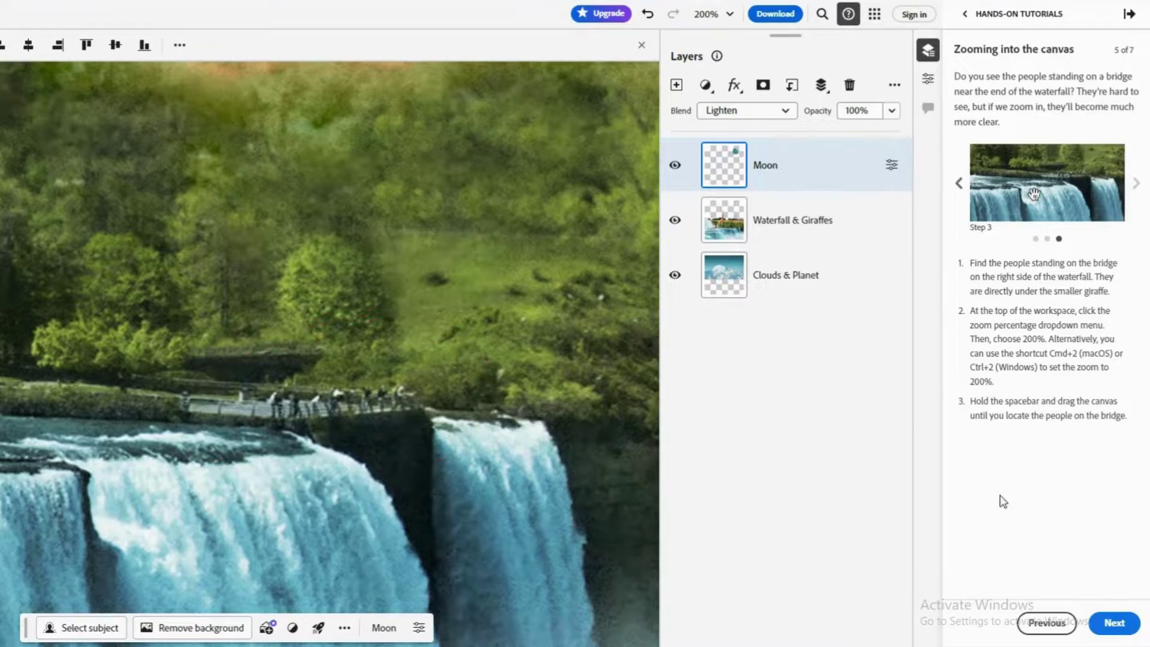
click(1112, 625)
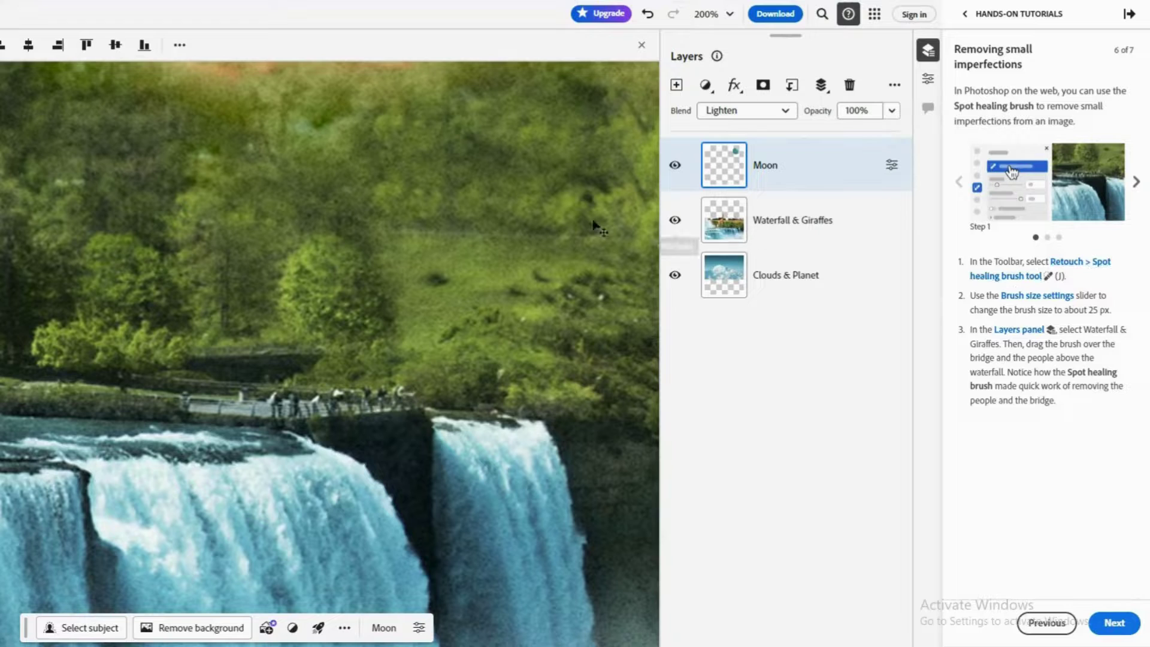
Choose the Spot healing brush (J) at 25 px from the Retouch tools.
key(j)
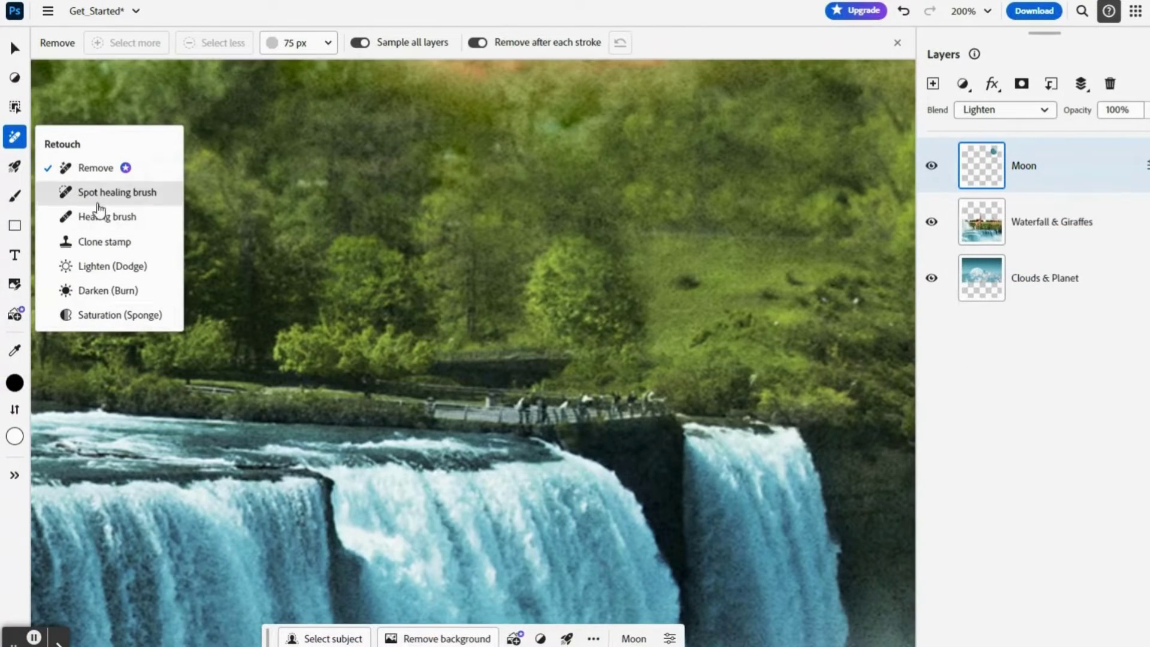
click(98, 193)
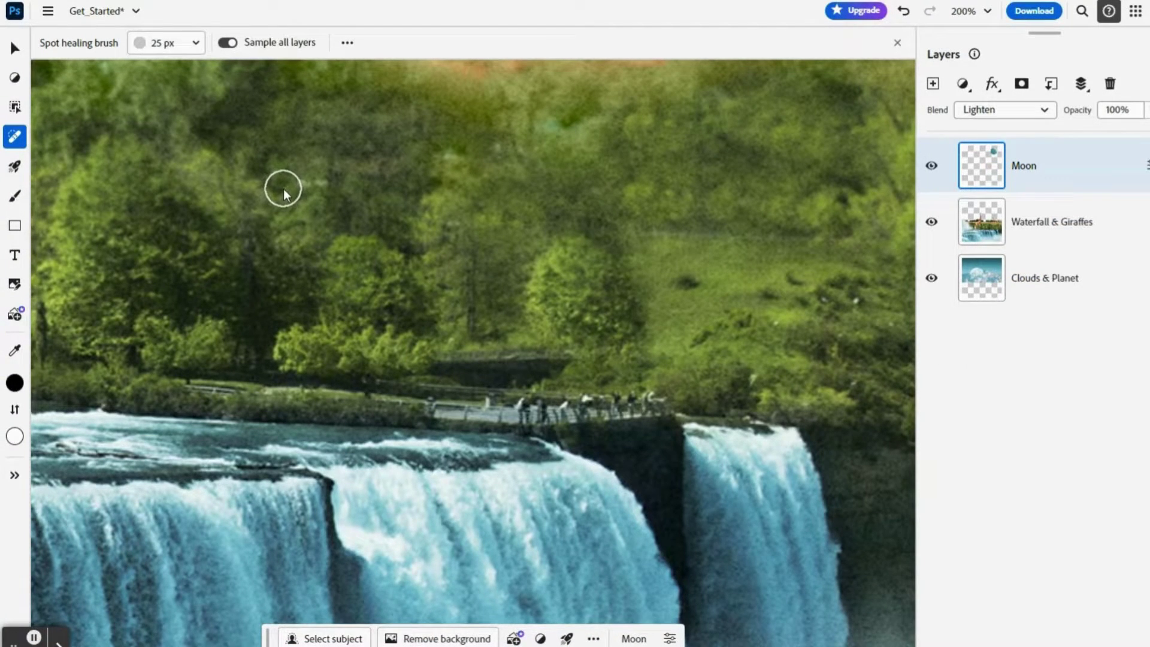
click(197, 43)
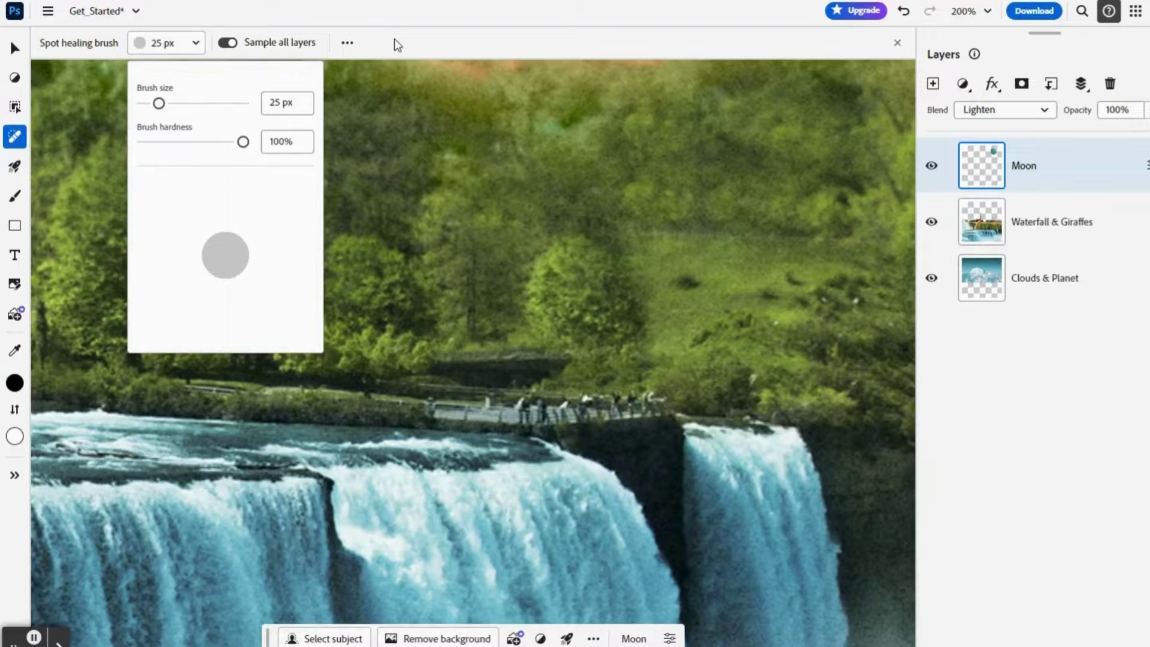
key(Escape)
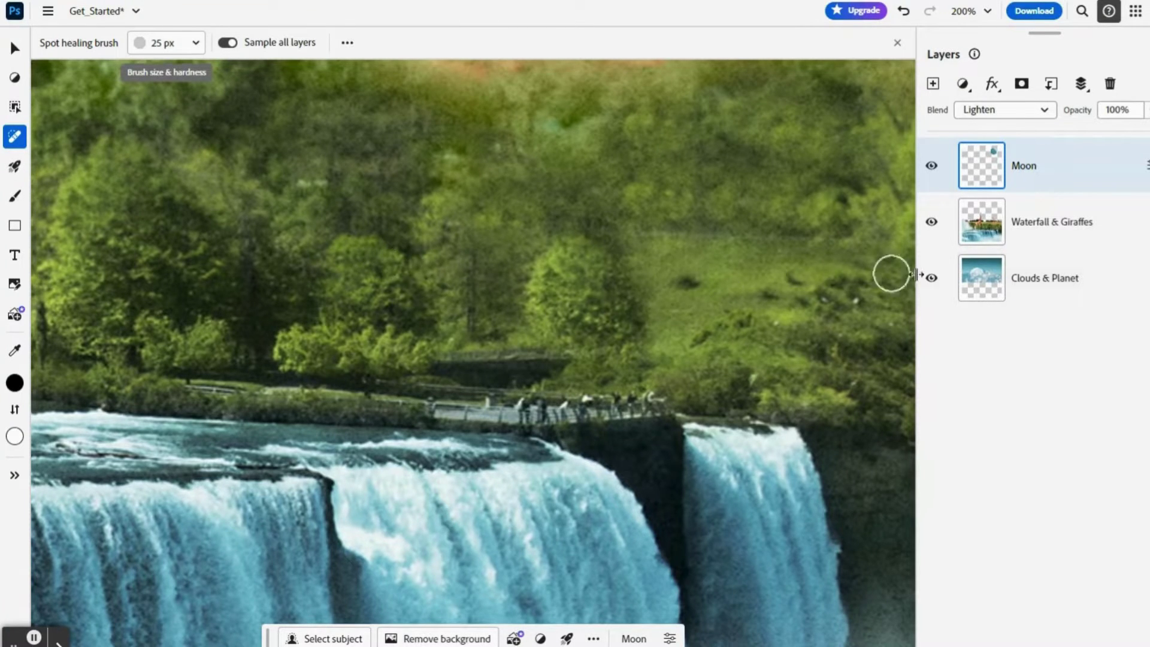
Select the Waterfall & Giraffes layer for healing.
click(1062, 230)
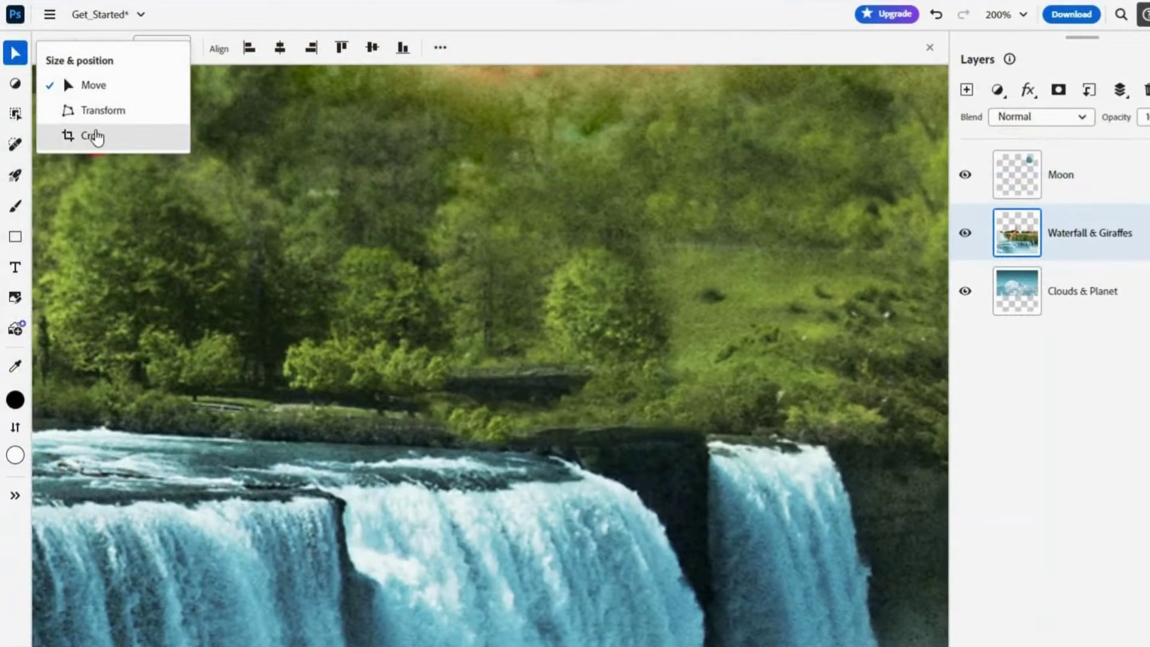
Activate Crop and set zoom to Fit to screen to frame the 1800 × 1800 image.
click(95, 136)
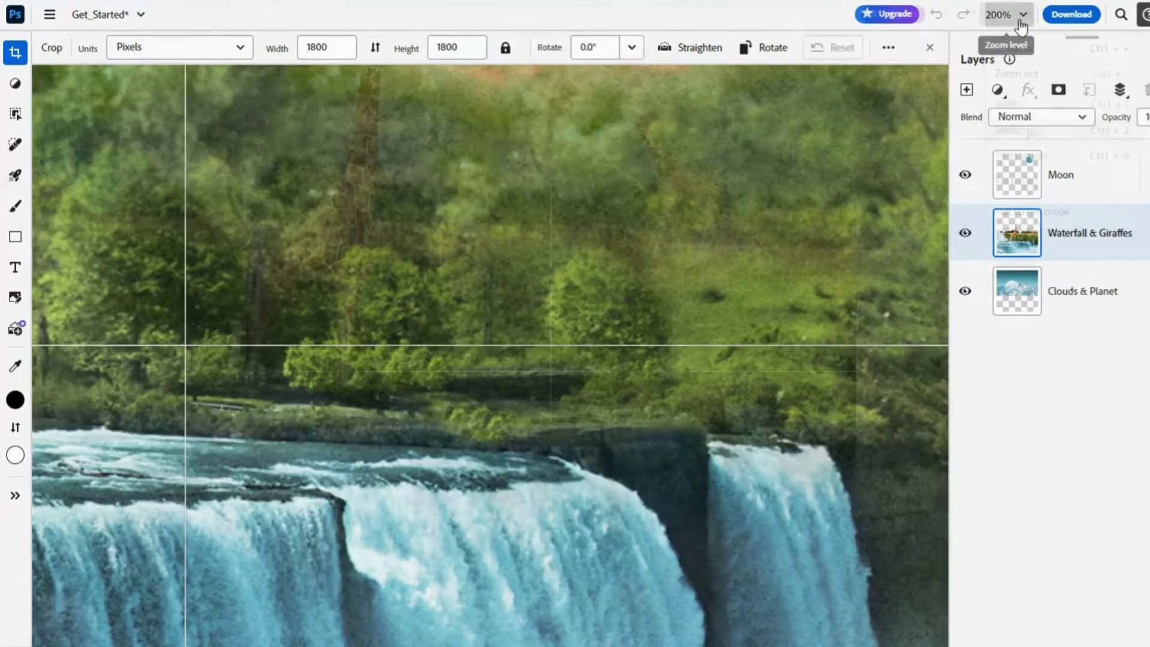
click(1016, 15)
click(1021, 104)
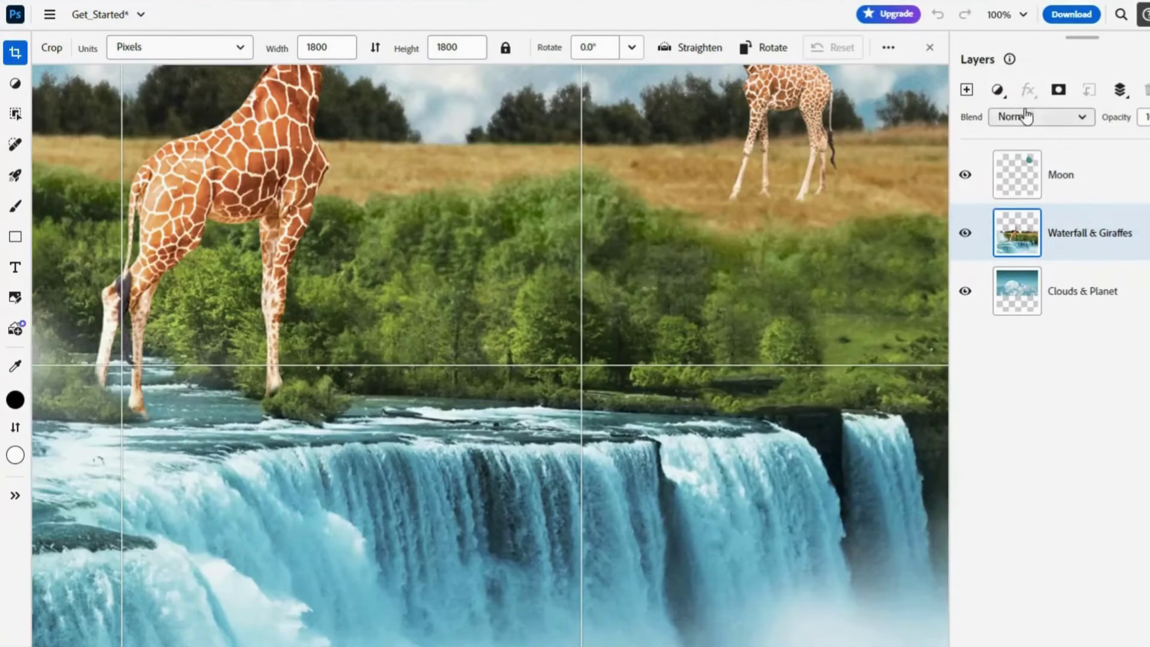
click(1018, 15)
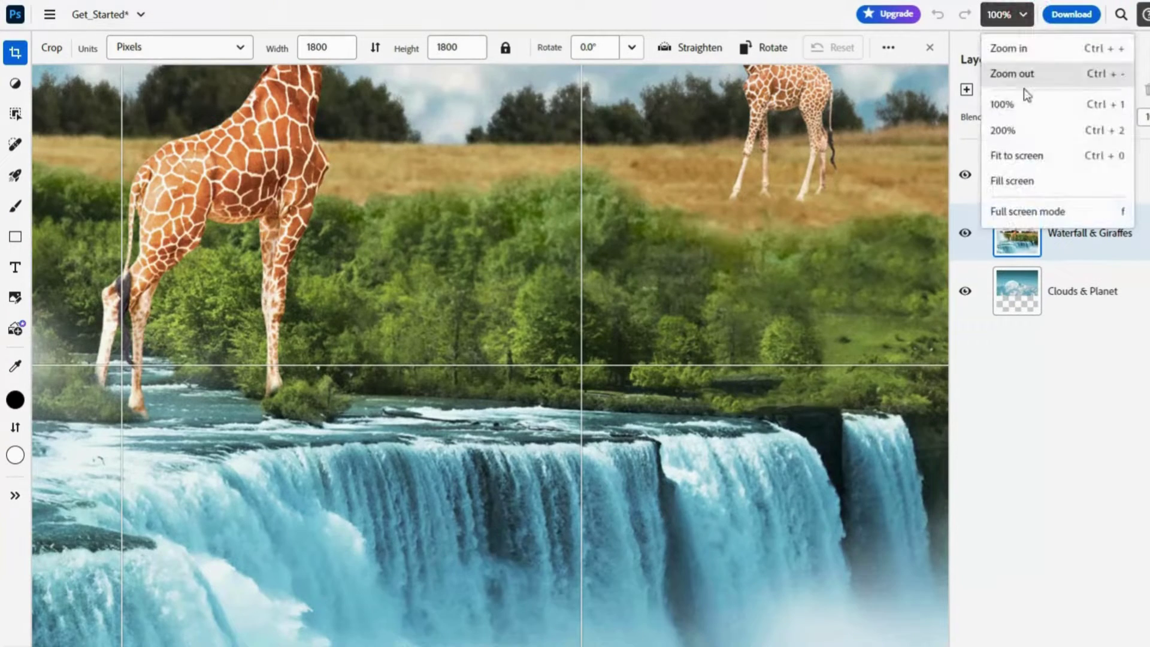
click(1039, 157)
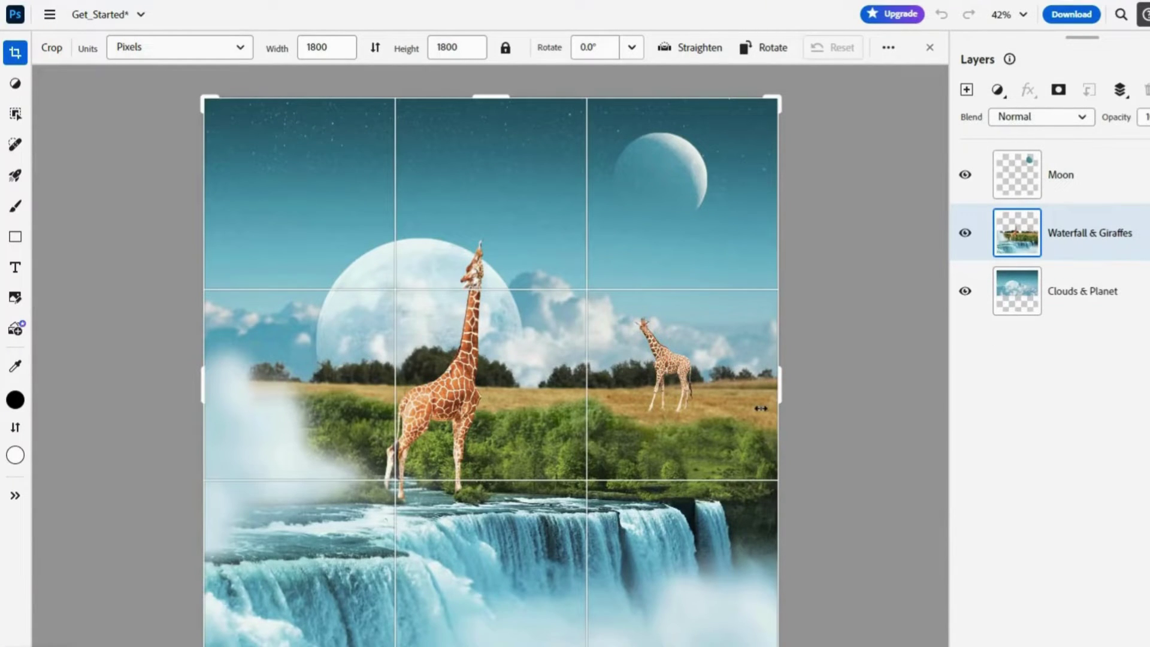
Crop to the Instagram Story preset, shifting the image so both giraffes and the moons are framed.
click(888, 47)
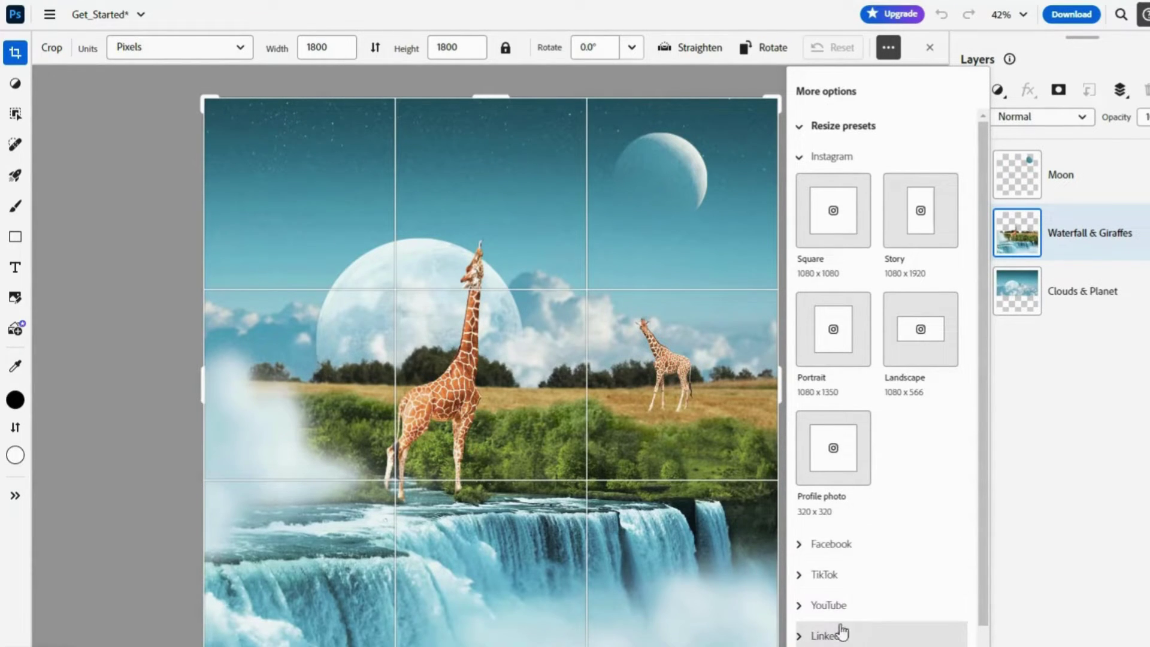
click(930, 216)
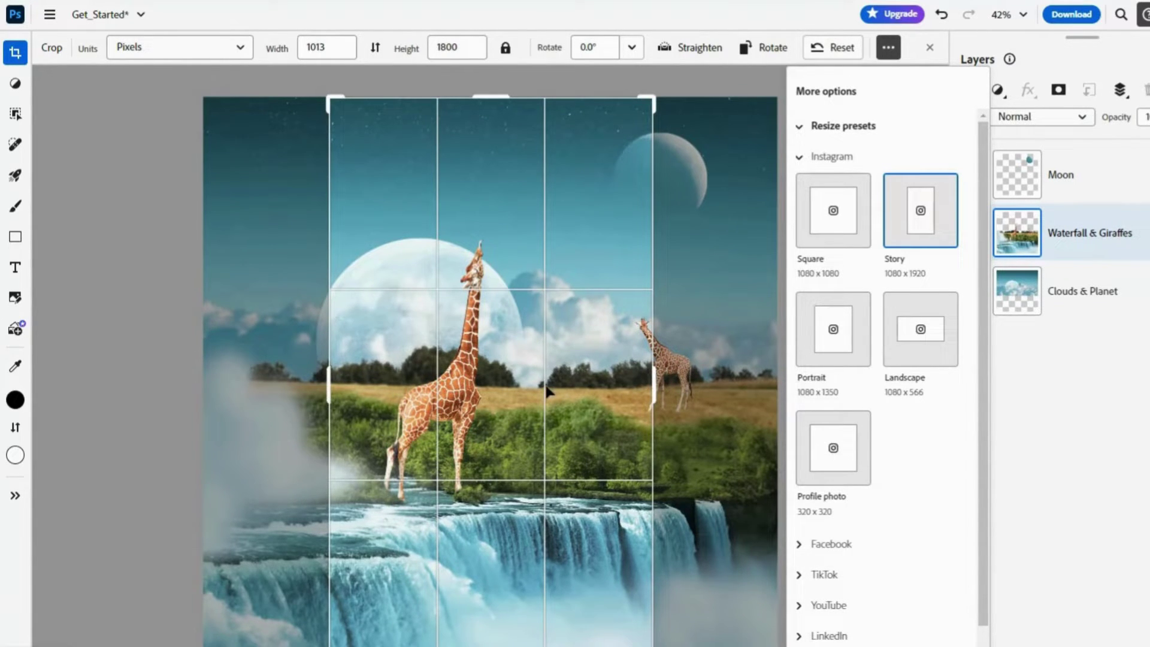
drag(546, 391, 501, 387)
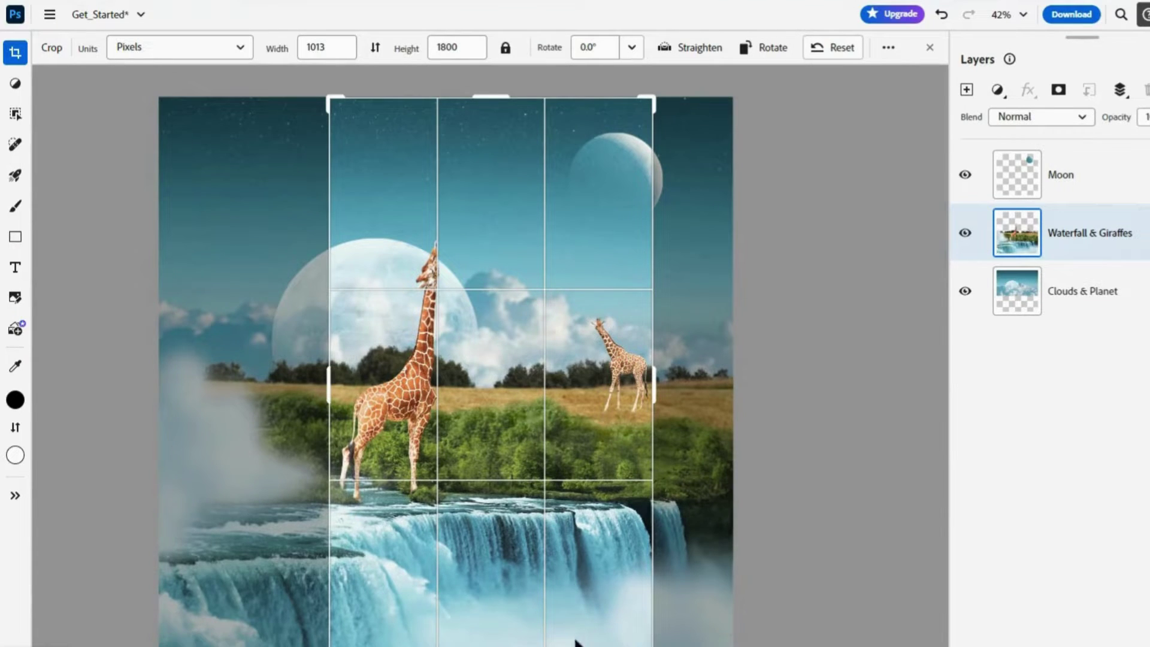
key(Return)
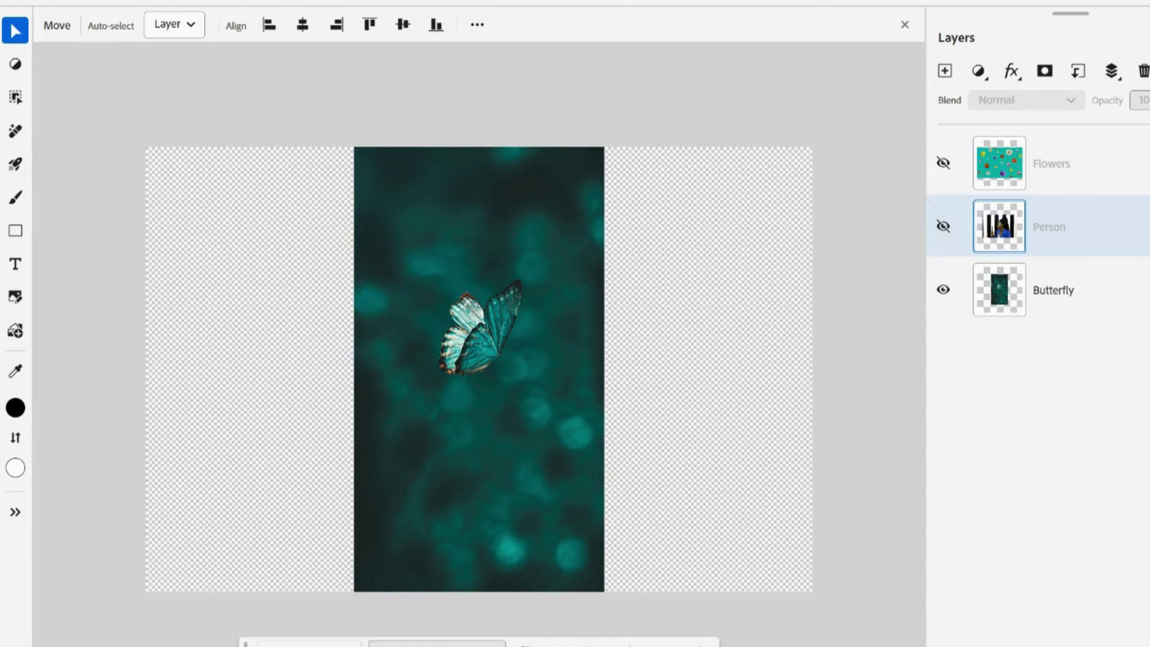
Select the Butterfly layer, then briefly show the Person layer and hide it again.
click(473, 436)
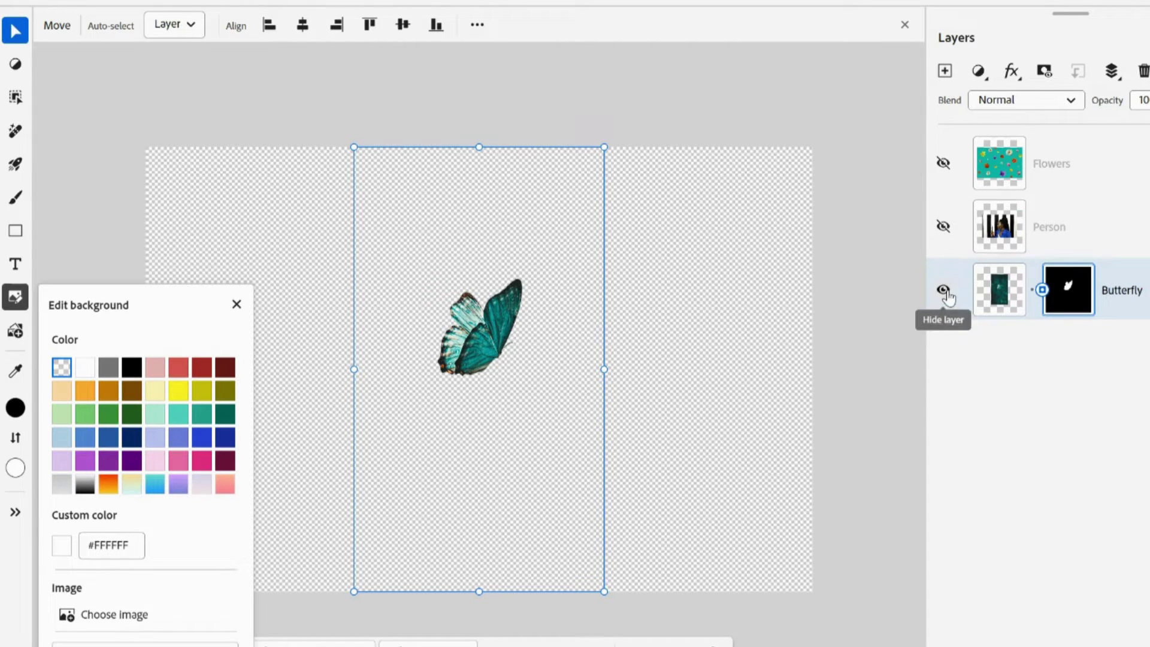
click(944, 227)
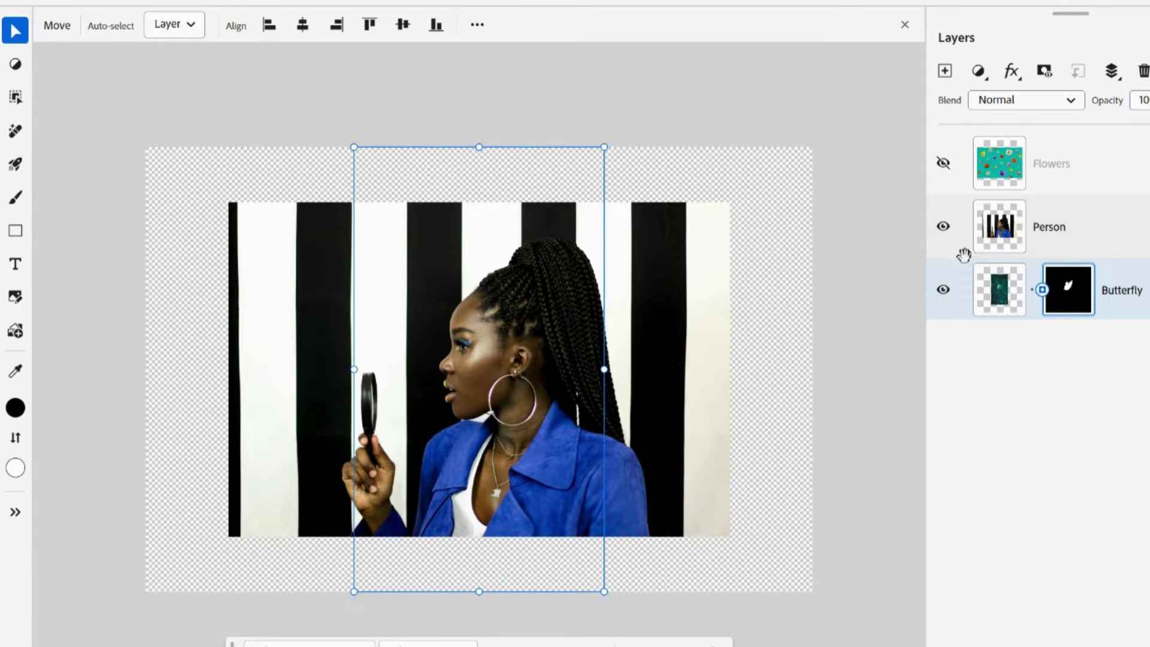
click(945, 230)
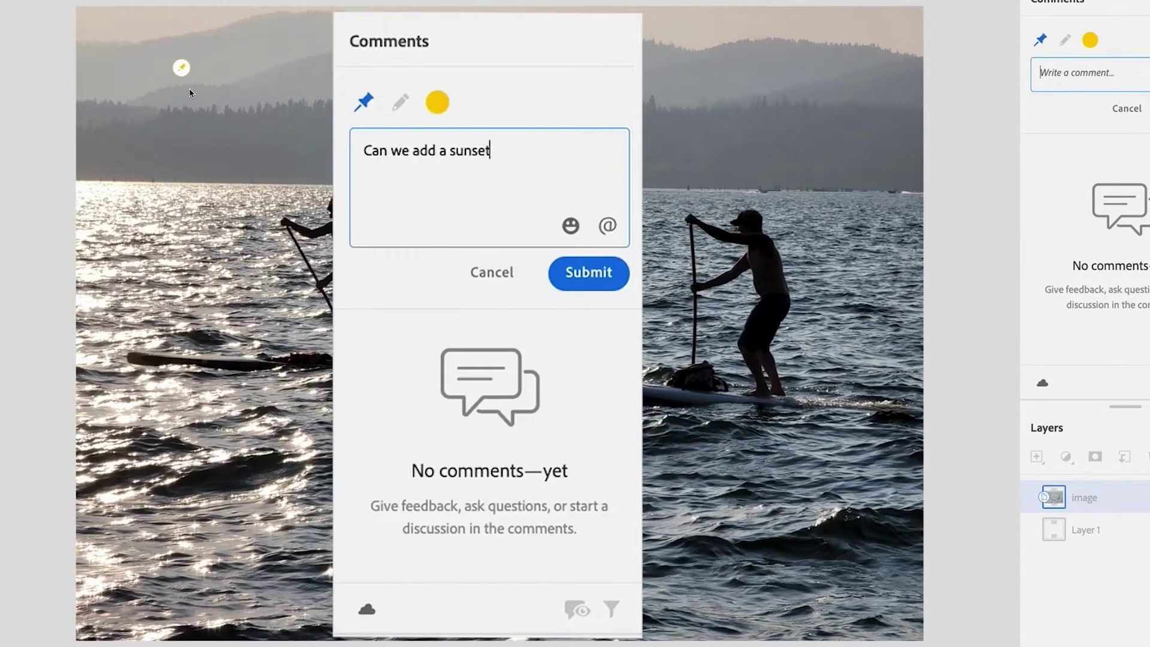
Post the comment 'Can we add a sunset?' followed by two sun emojis.
text(?)
key(ctrl+super+space)
text(sun)
key(Right)
key(Right)
key(Return)
key(Right)
key(Return)
click(587, 273)
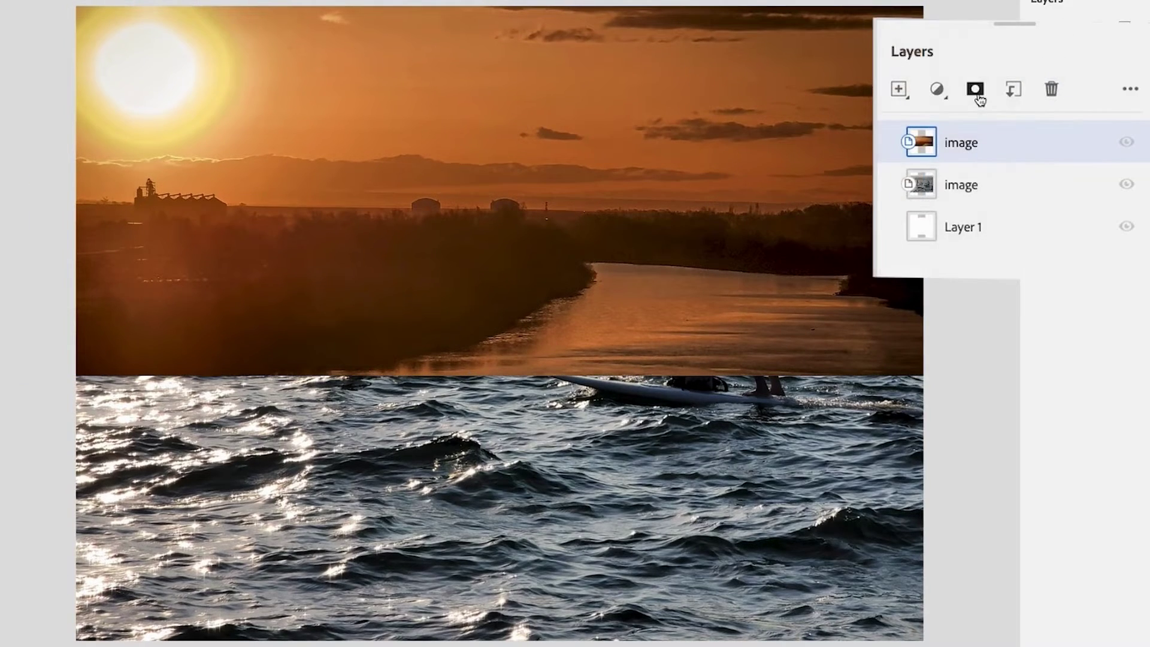
Mask the sunset layer's lower part with a 15% hardness brush to reveal water, and raise the sky.
click(975, 90)
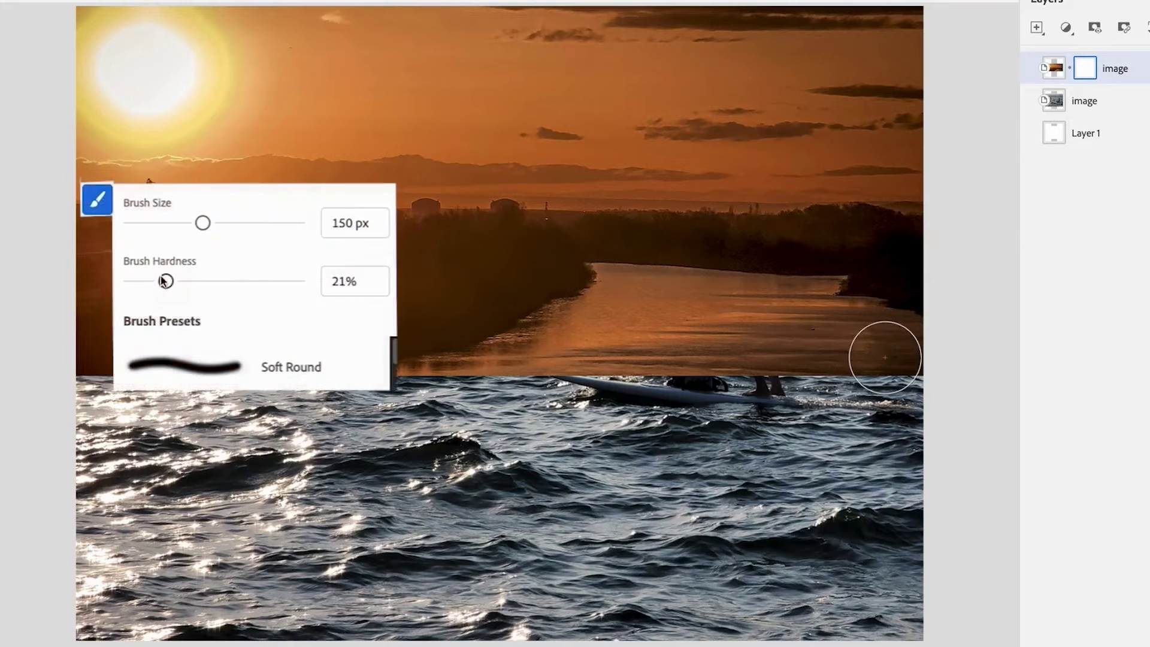
drag(167, 281, 154, 281)
mouse_move(910, 337)
mouse_down()
mouse_move(226, 342)
mouse_move(885, 256)
mouse_move(34, 264)
mouse_move(999, 270)
mouse_up()
key(v)
drag(662, 172, 662, 133)
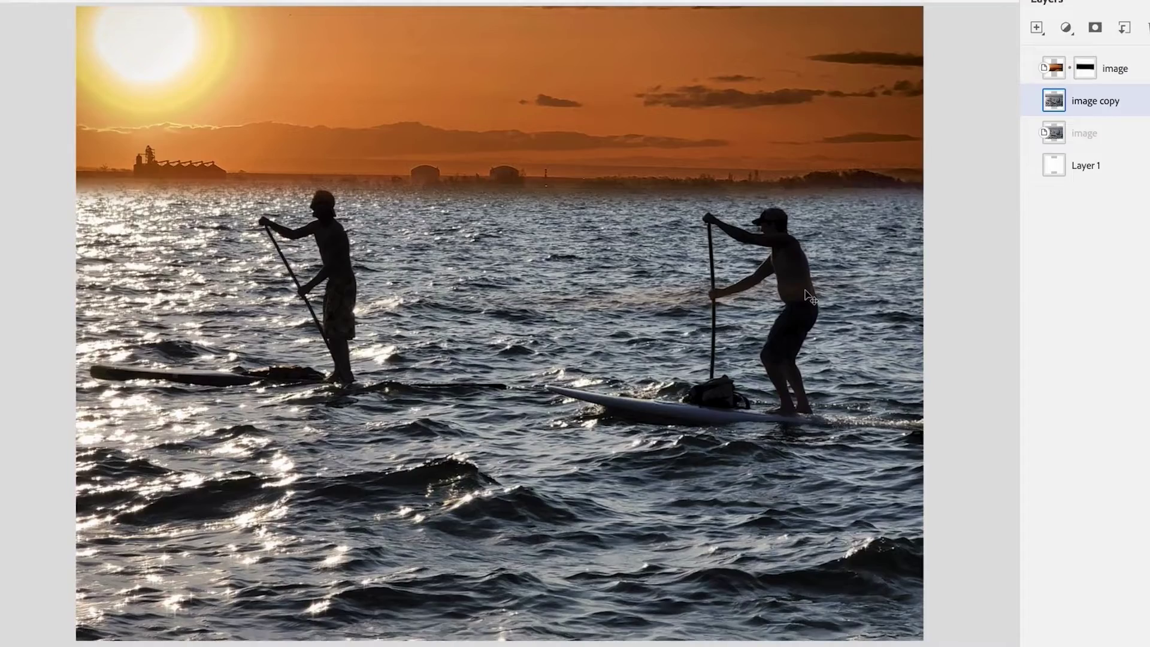
Select the paddleboarders as the subject and content-aware fill them with surrounding water.
click(21, 77)
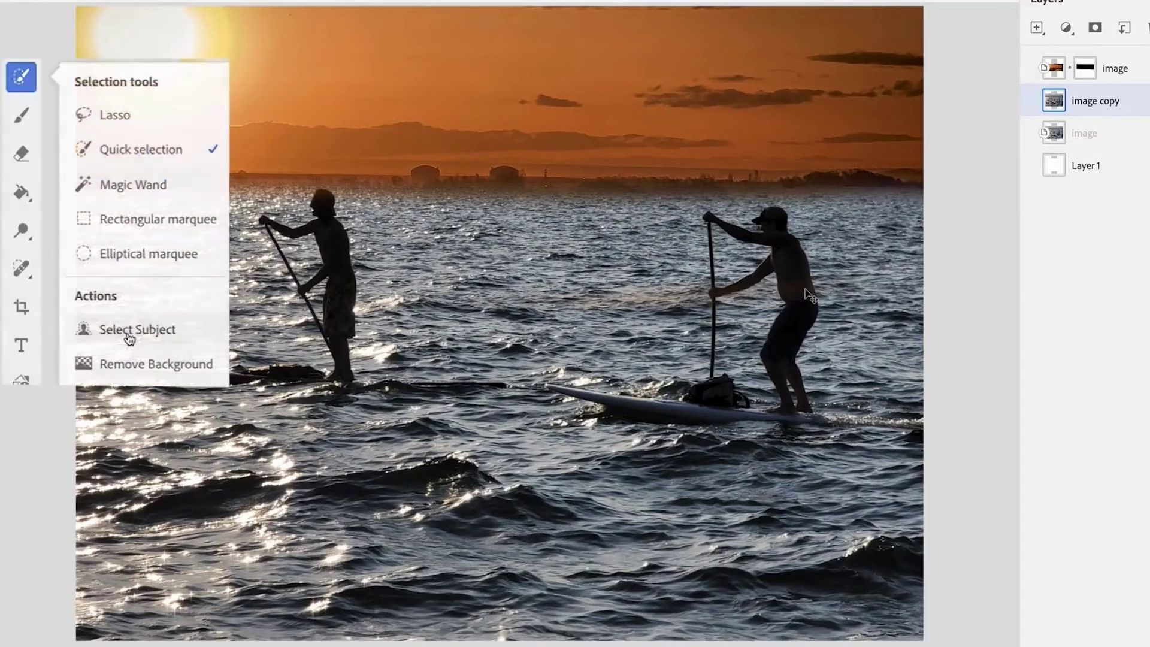
click(190, 333)
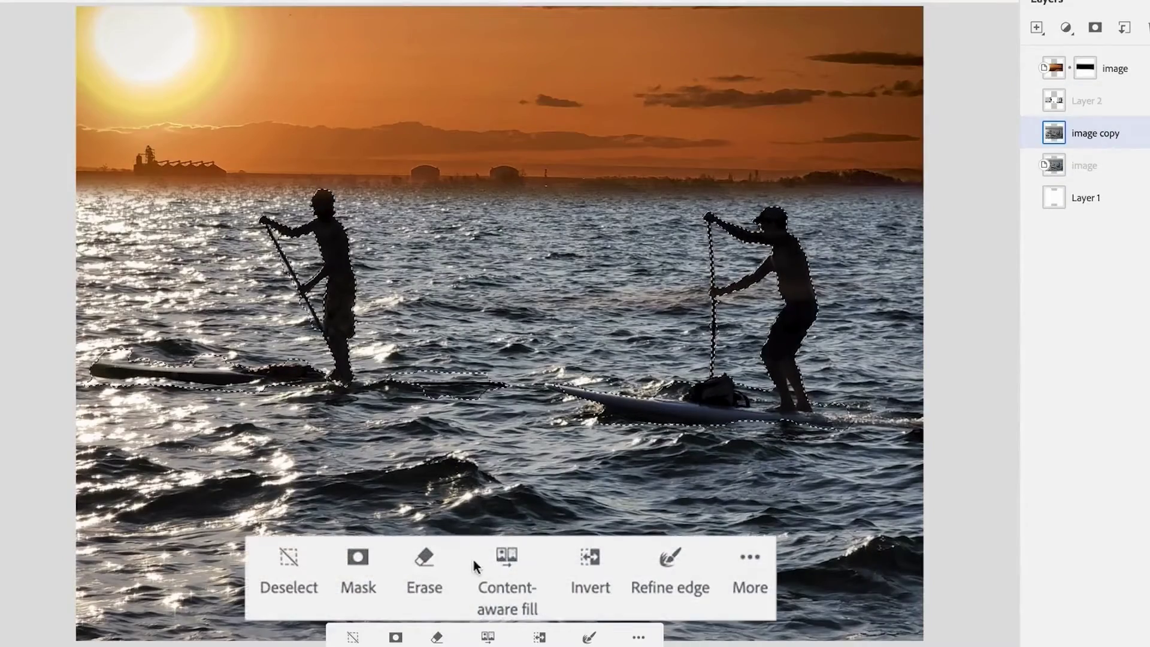
click(504, 566)
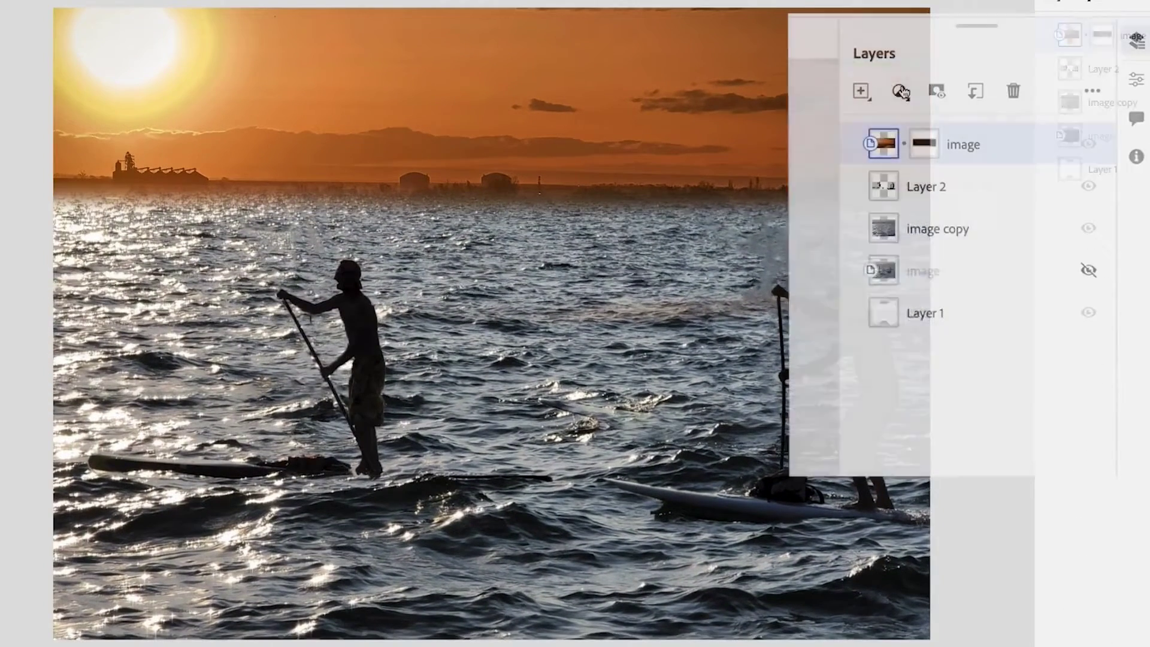
Add a colorized Hue/Saturation layer with a warm orange-sepia hue near 27, and trim the crop's bottom edge.
click(900, 91)
click(874, 288)
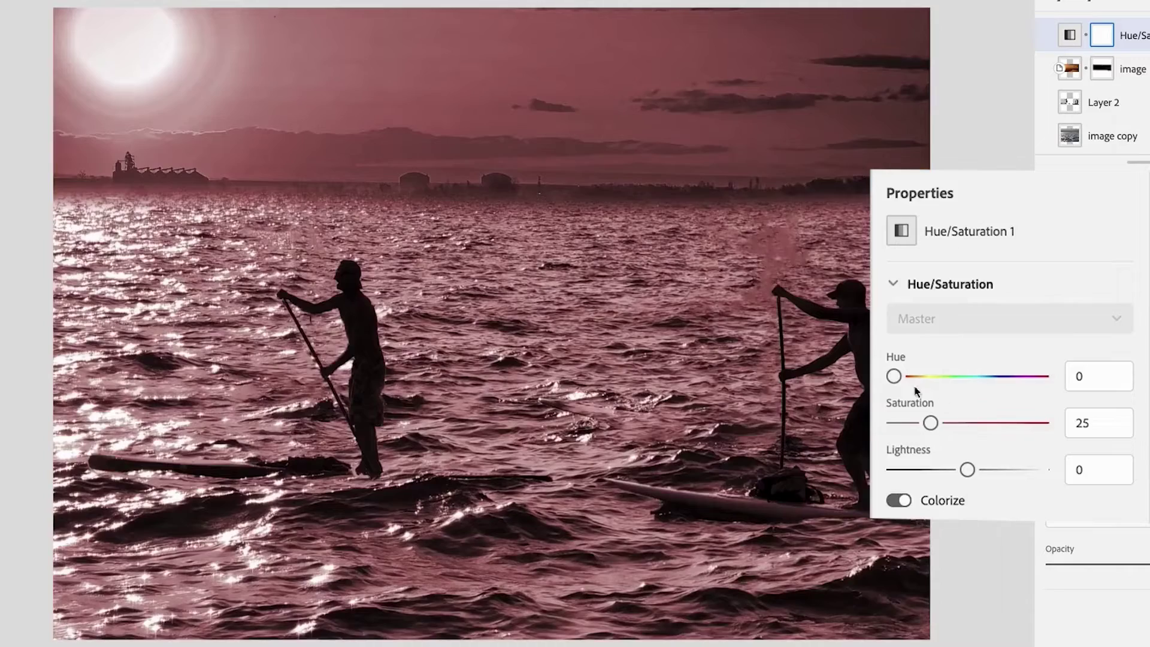
drag(905, 377, 936, 376)
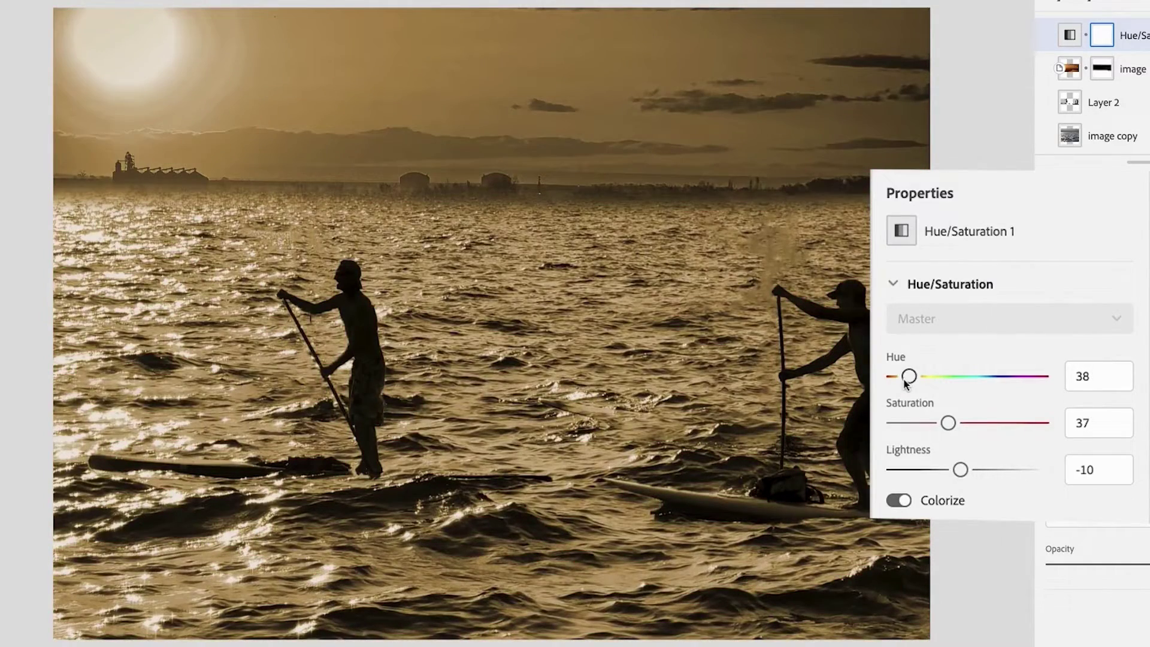
drag(906, 378, 901, 377)
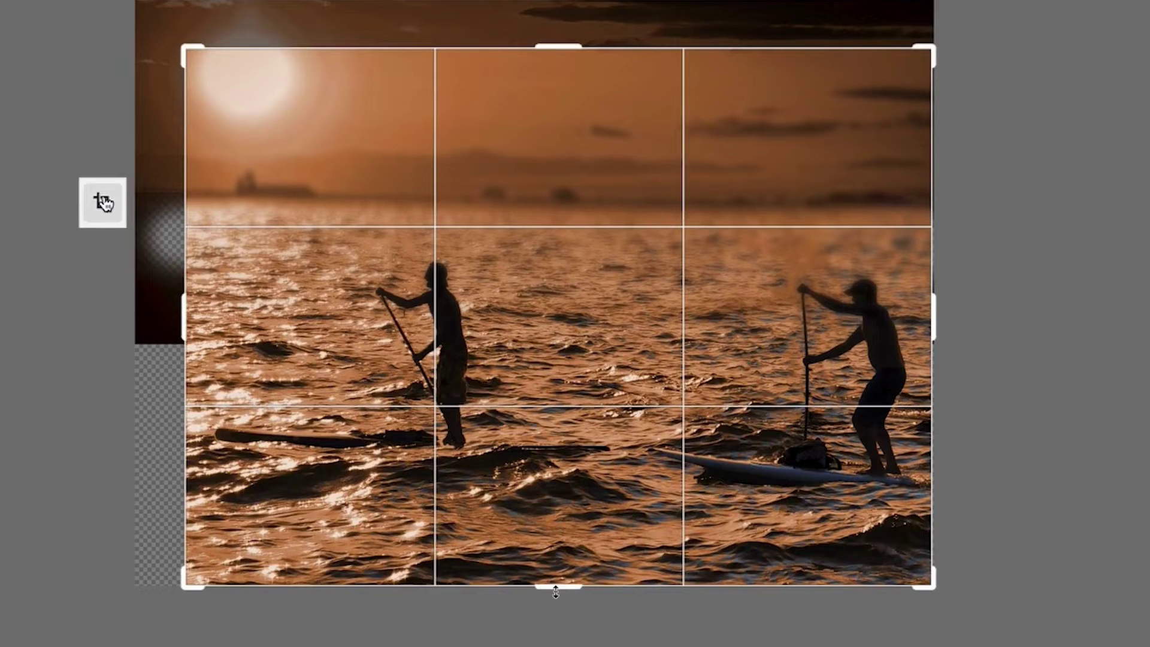
drag(556, 592, 555, 580)
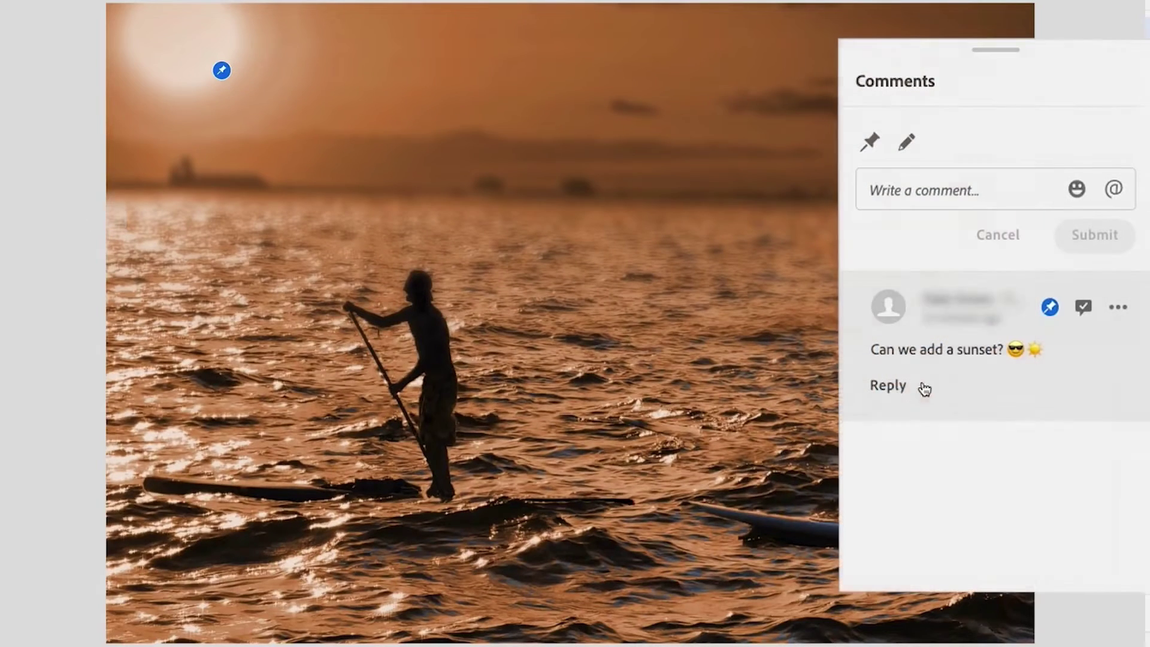
Reply 'What do you think?' to the sunset comment.
click(889, 386)
text(Wh)
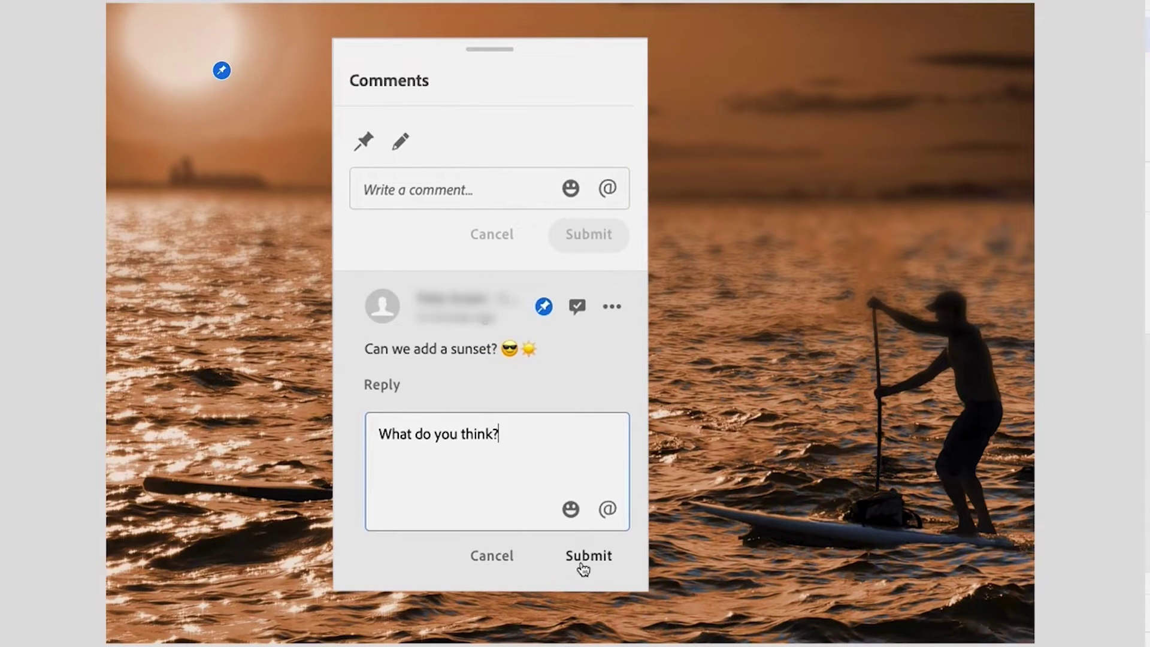
click(584, 557)
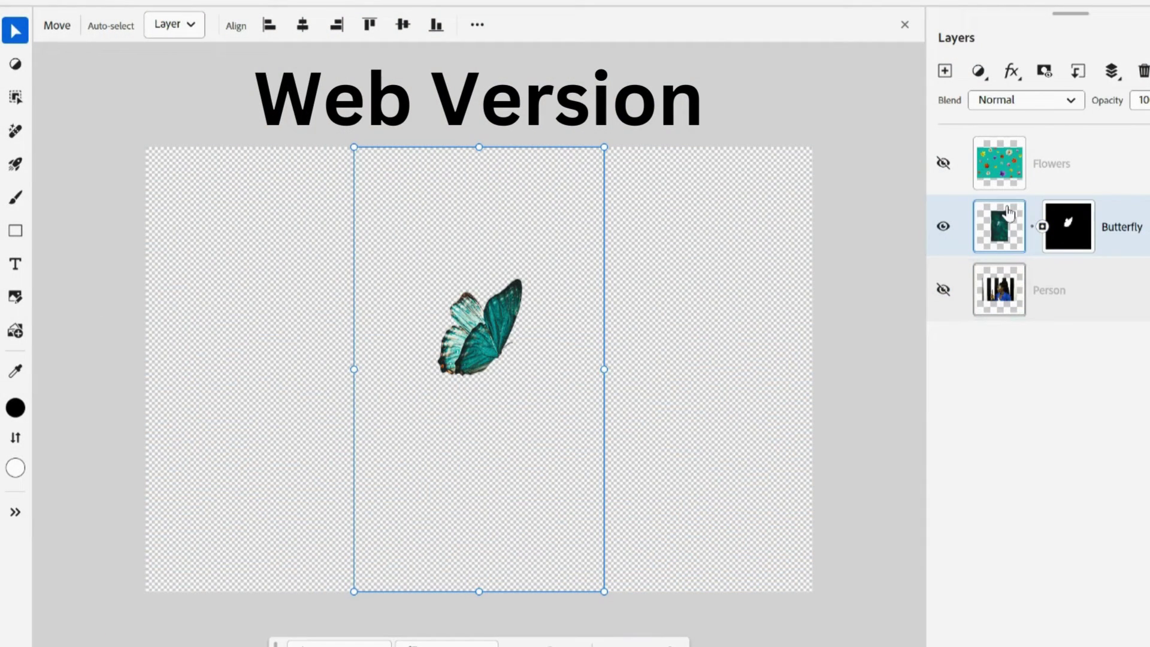
Show the Person layer, move the butterfly beside the magnifier, and duplicate Background as Layer 1.
click(944, 290)
drag(474, 340, 346, 340)
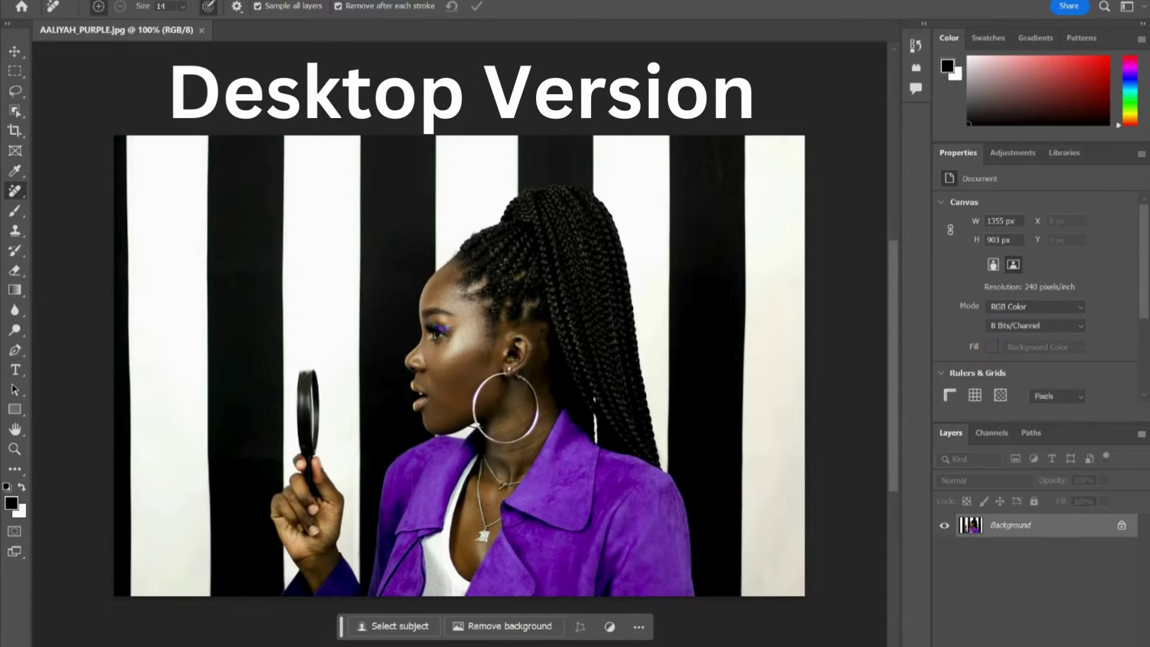
key(ctrl+j)
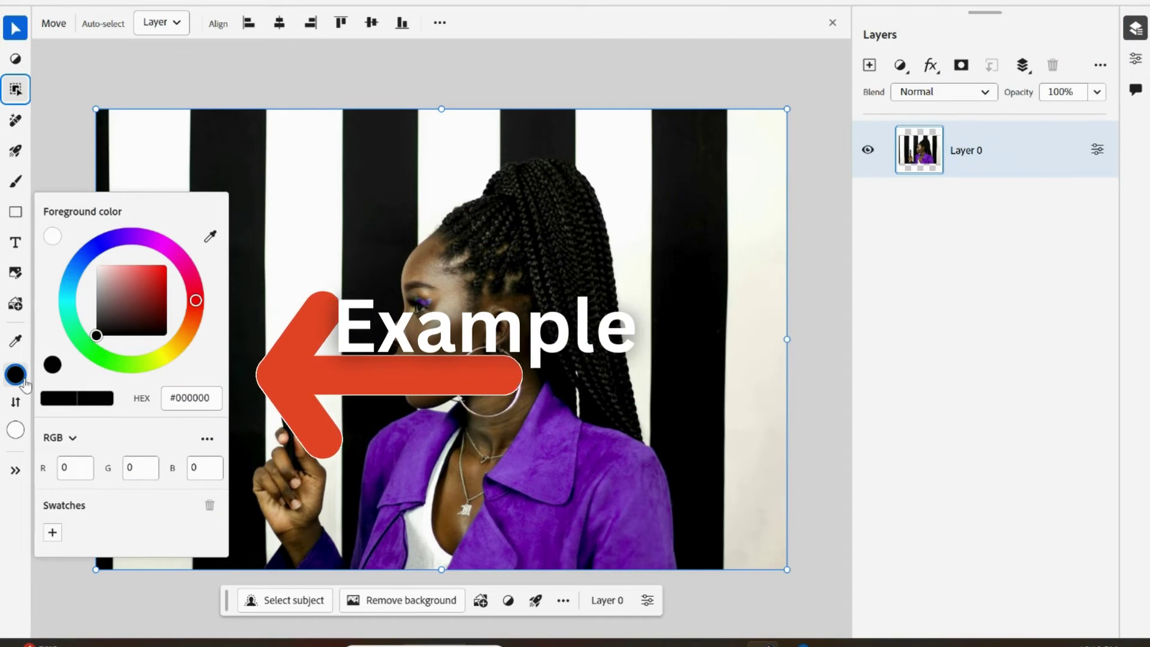
click(23, 380)
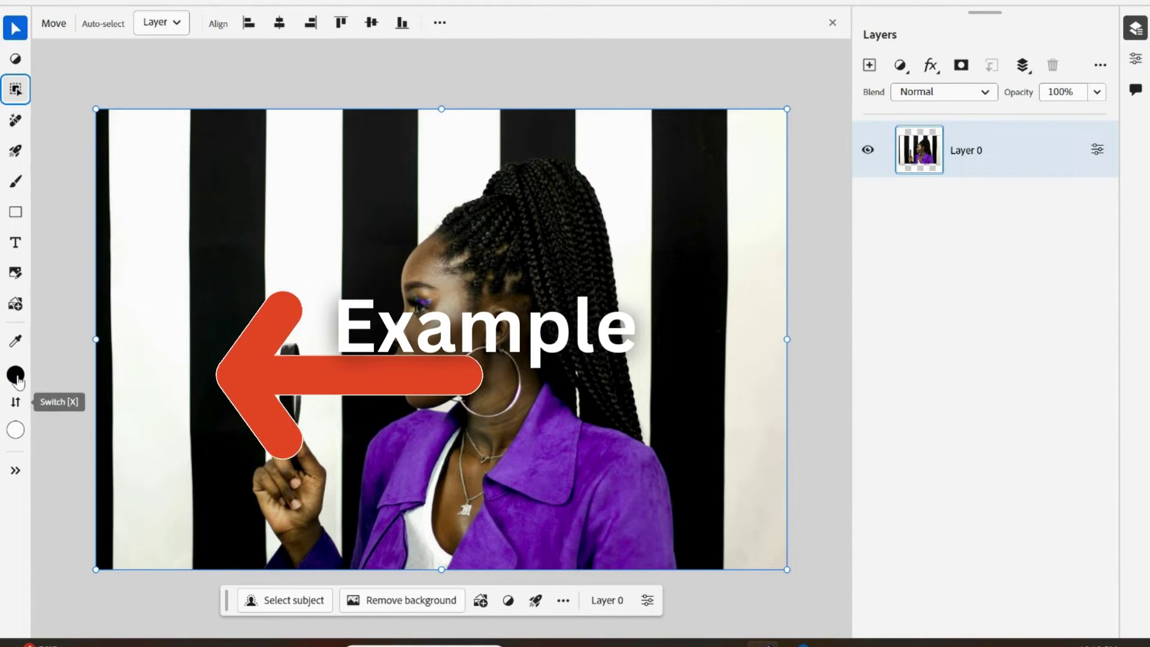
click(17, 377)
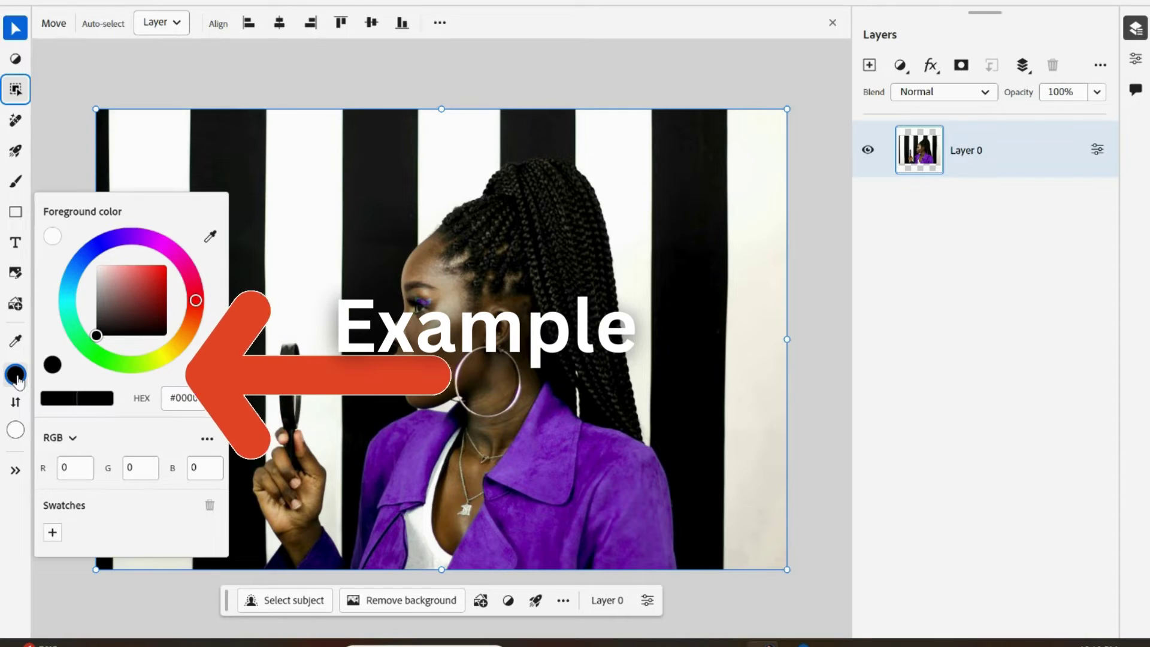
click(22, 438)
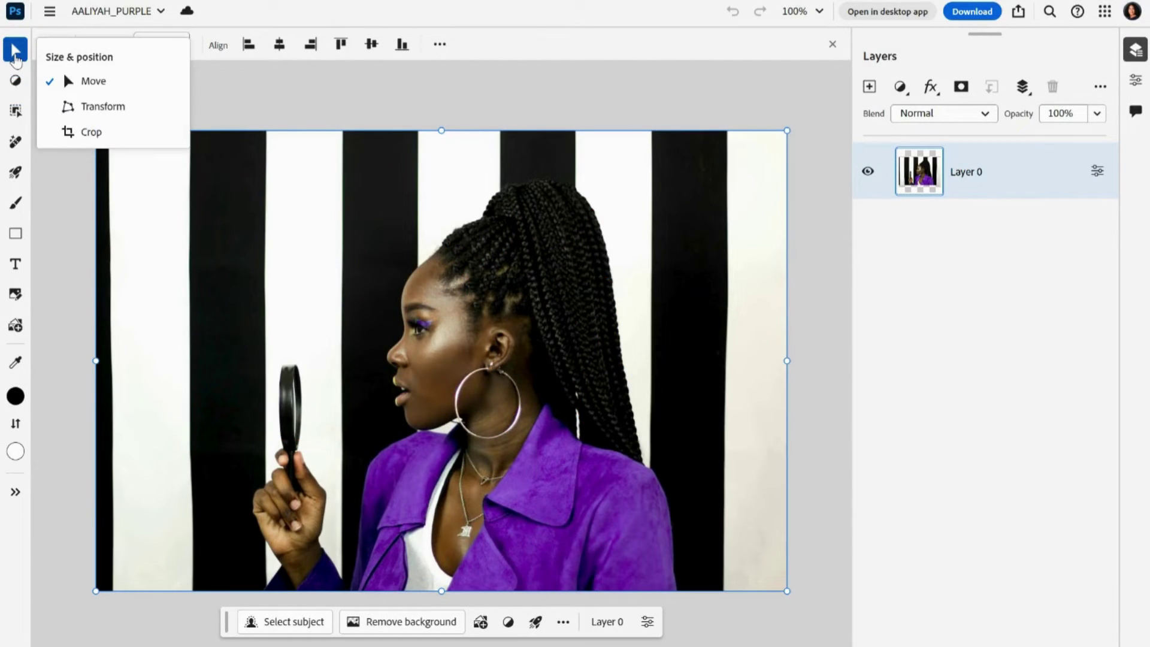
click(16, 81)
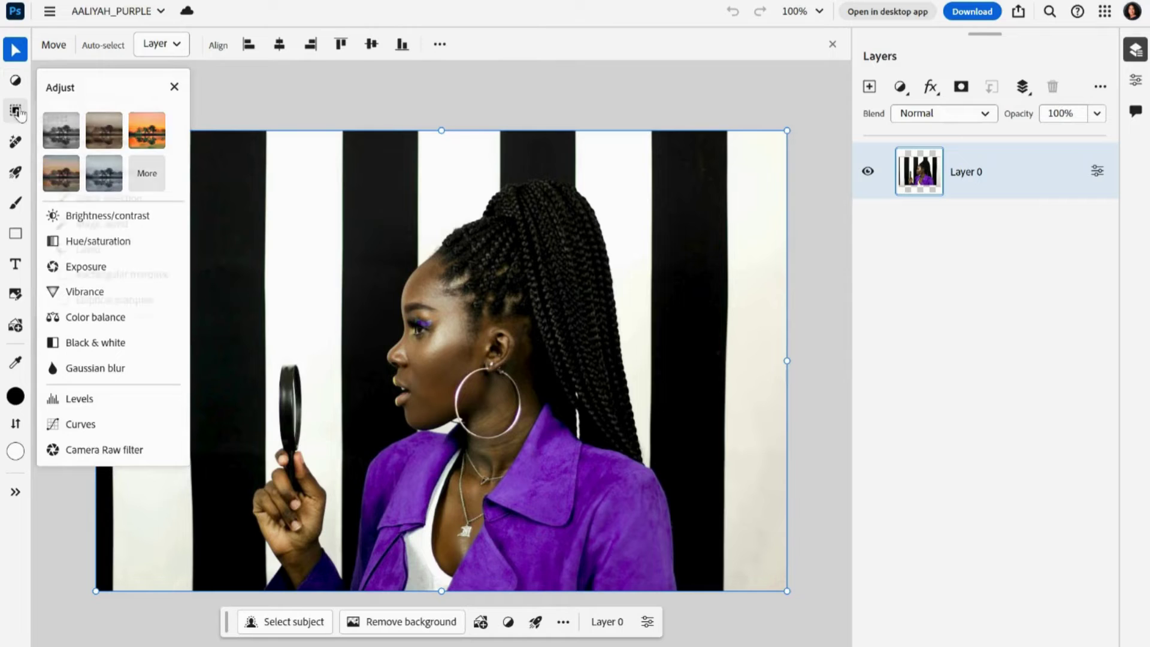
click(16, 111)
click(17, 142)
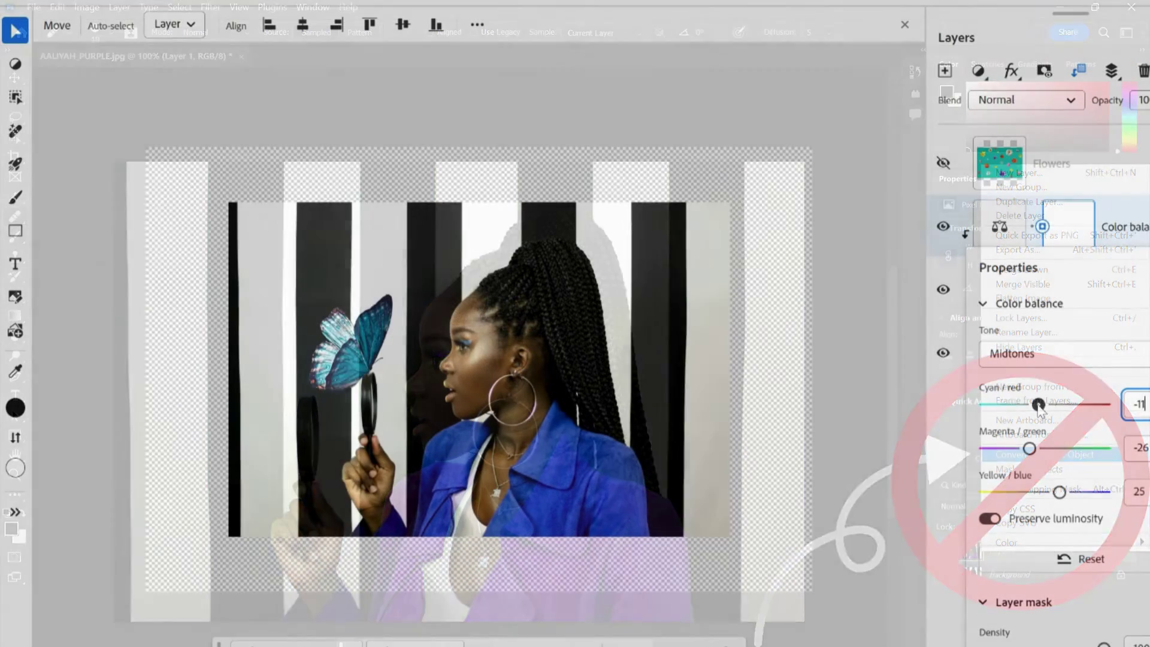
Drag the Cyan/Red Color Balance slider left from -11 to -22.
drag(1039, 408, 1031, 409)
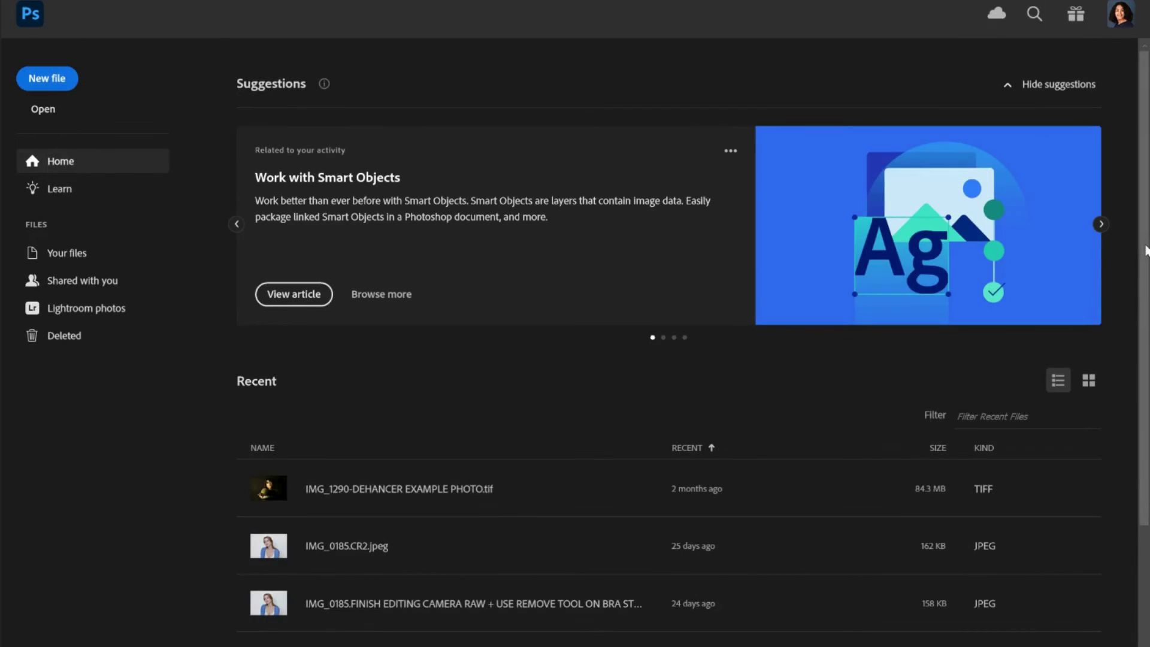
Scroll down the Home screen's Recent list and open AALIYAH_PURPLE.psdc.
scroll(689, 335, down, 3)
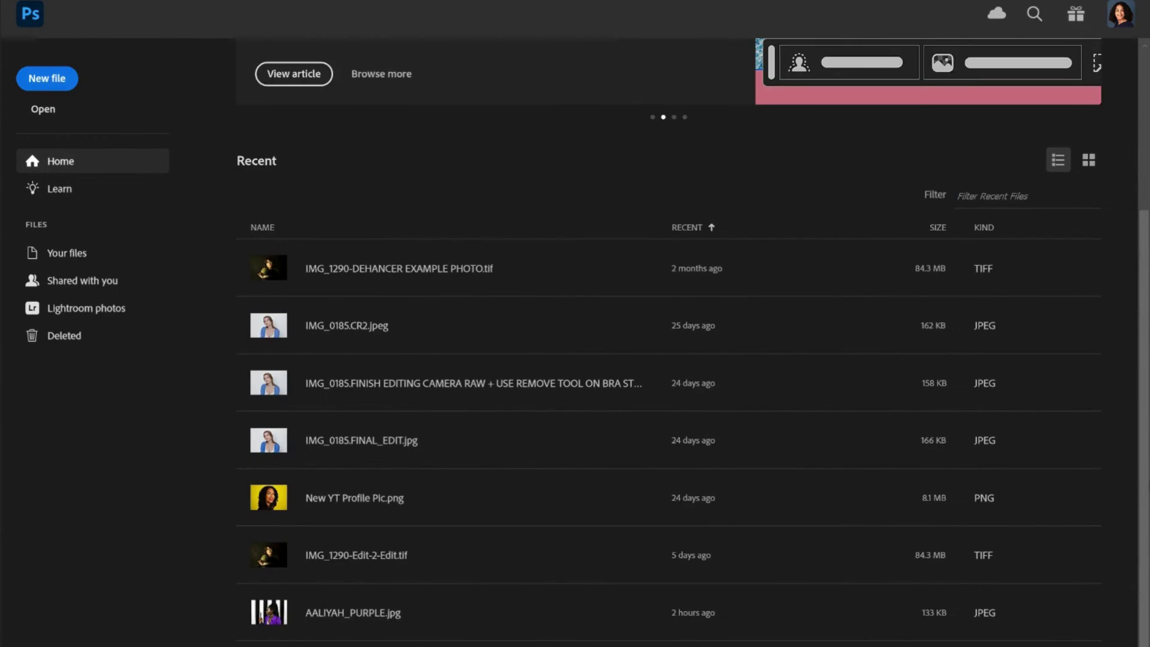
scroll(984, 619, down, 1)
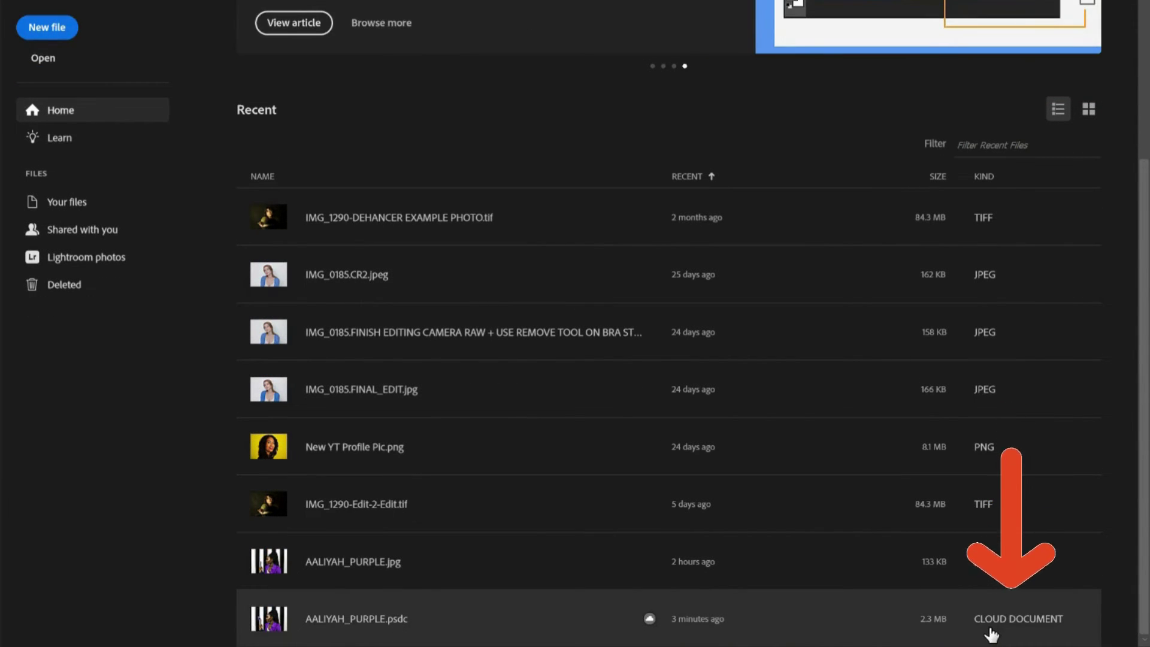
click(341, 623)
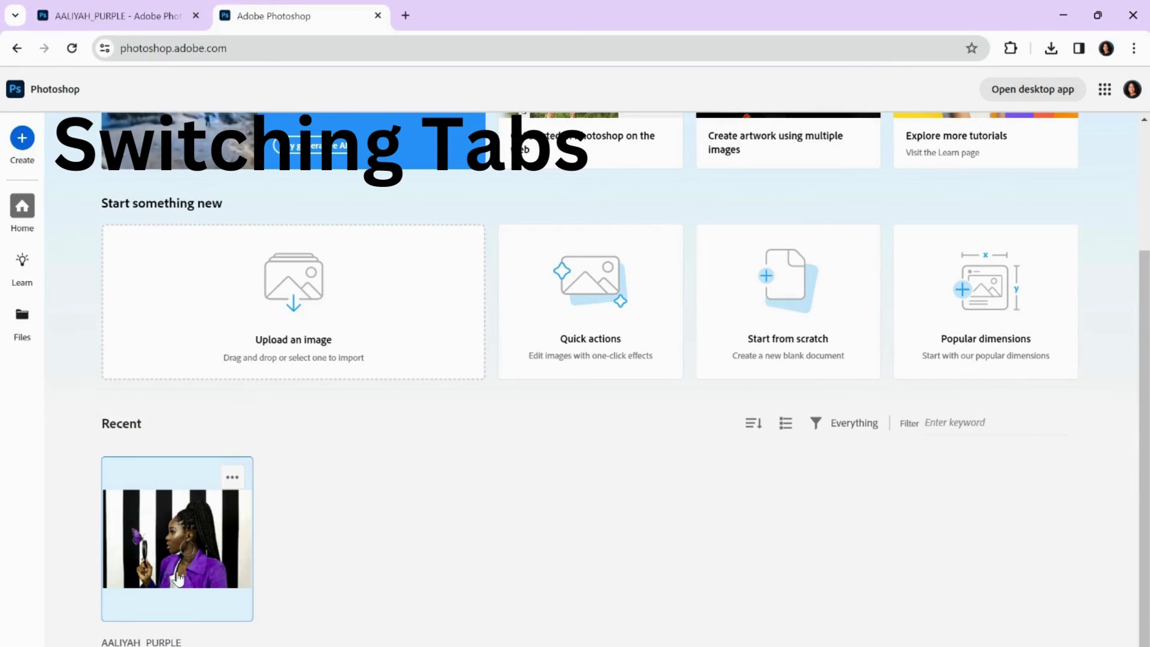
Open the AALIYAH_PURPLE thumbnail from the web home page's Recent list in a new tab.
click(178, 576)
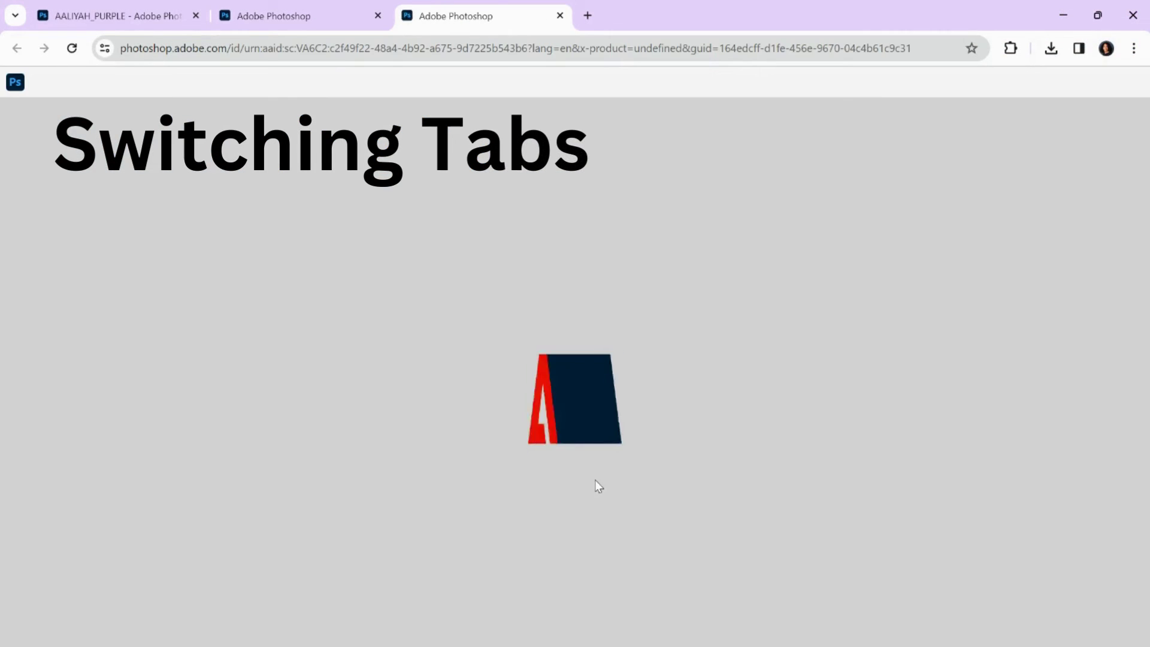